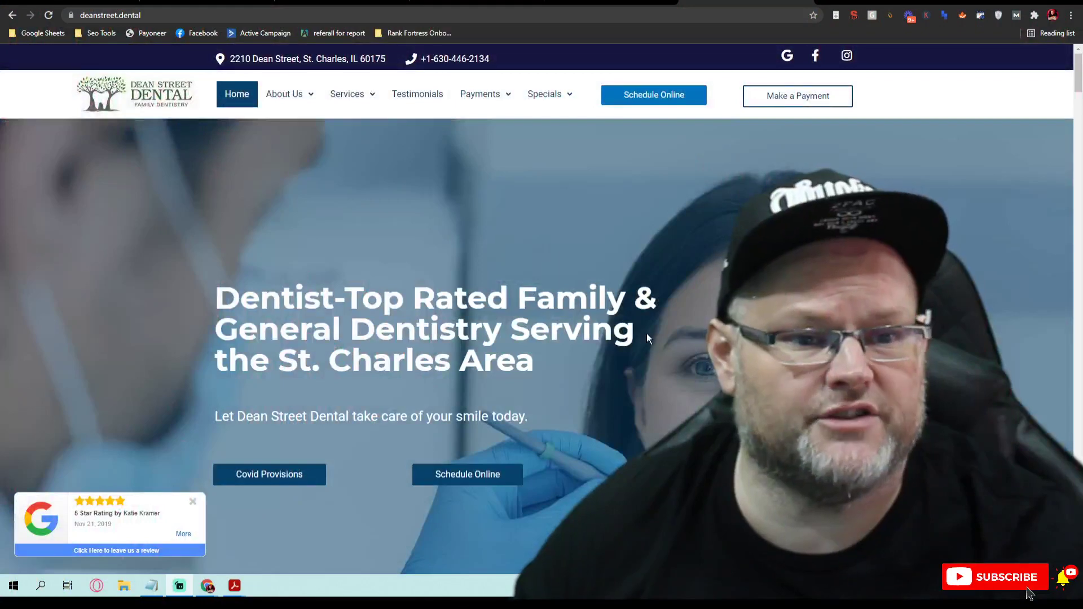
scroll(646, 337, "down", 7)
scroll(633, 293, "up", 6)
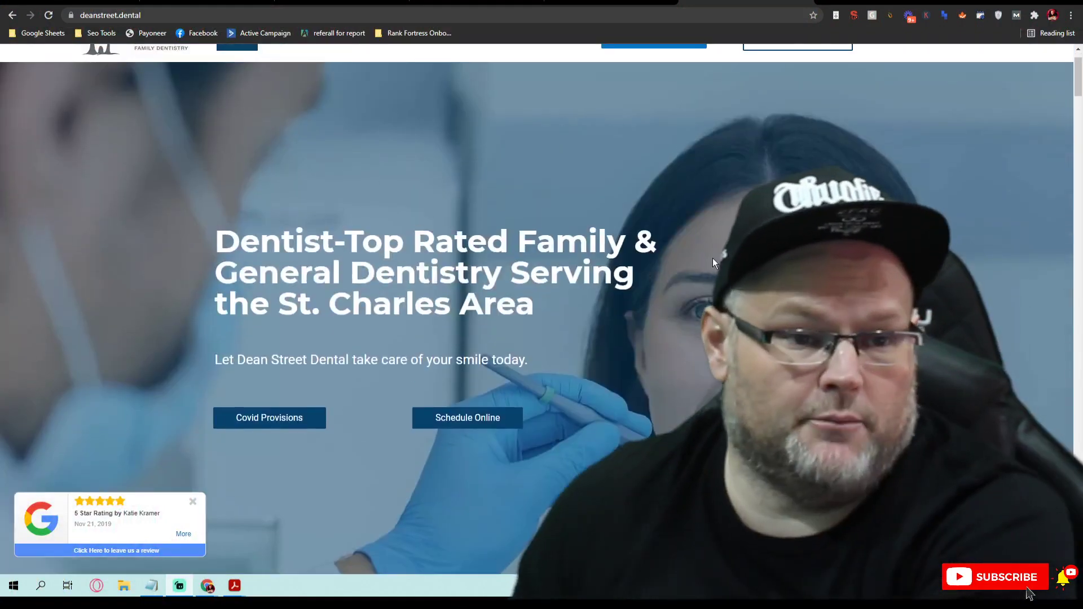
scroll(712, 258, "up", 1)
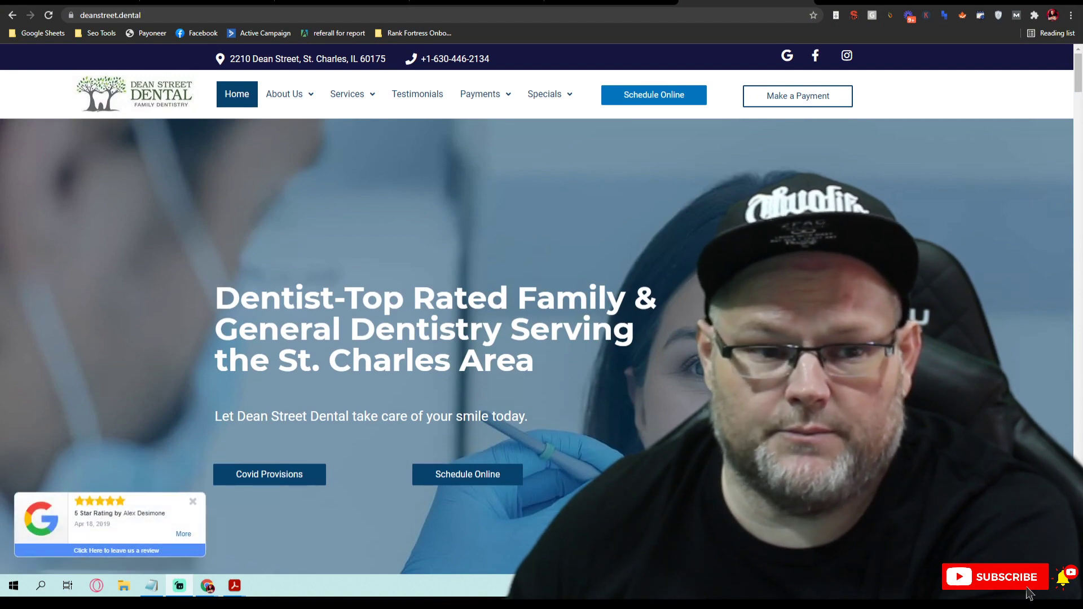
scroll(536, 310, "down", 6)
scroll(537, 310, "up", 6)
scroll(536, 309, "down", 6)
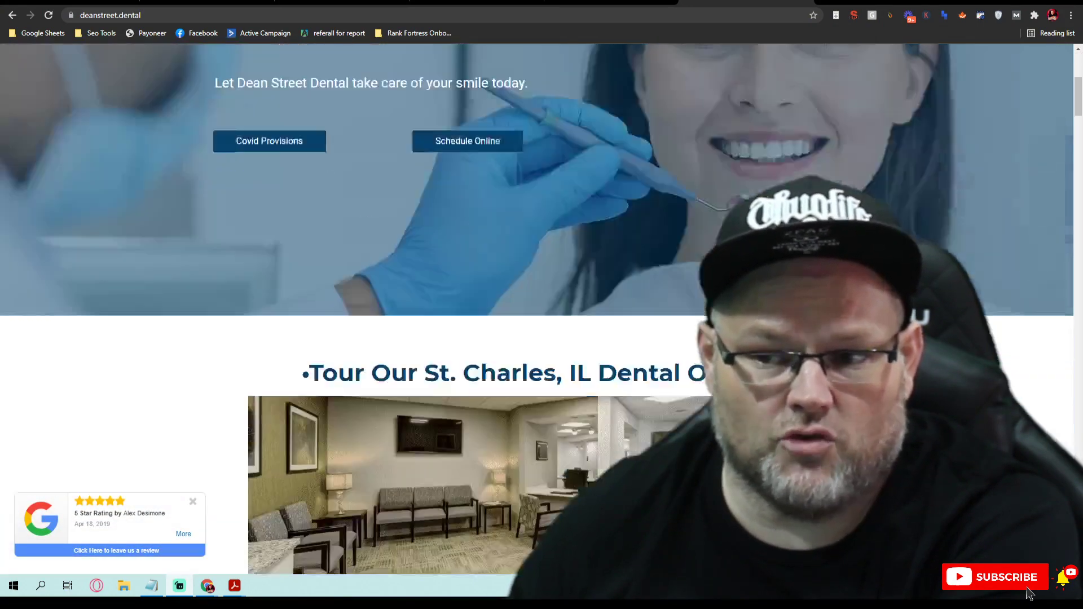
scroll(536, 309, "up", 6)
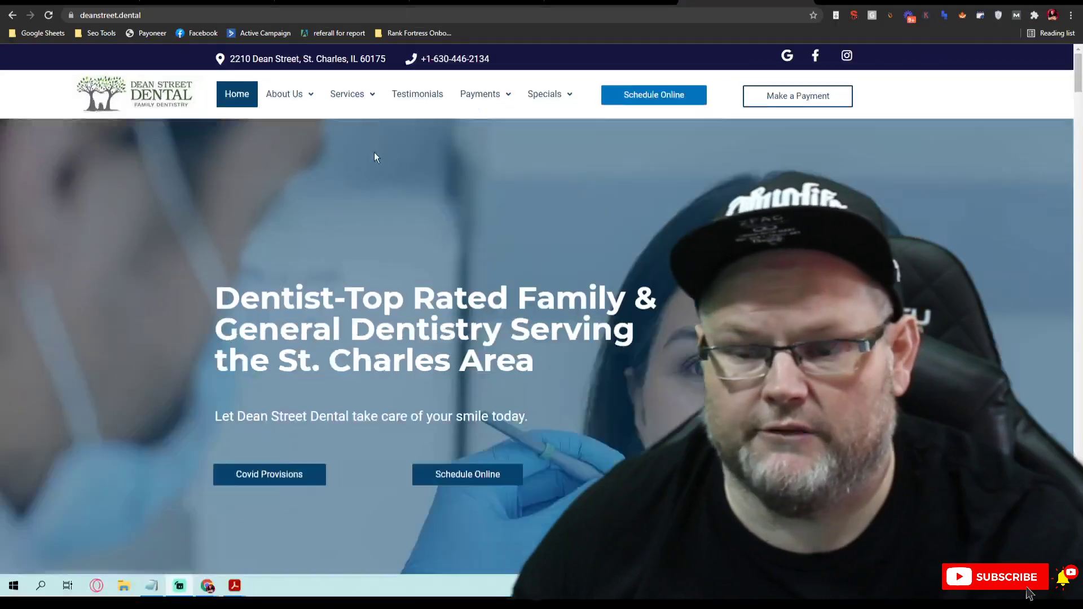
scroll(374, 152, "down", 10)
scroll(364, 118, "up", 5)
scroll(362, 118, "down", 6)
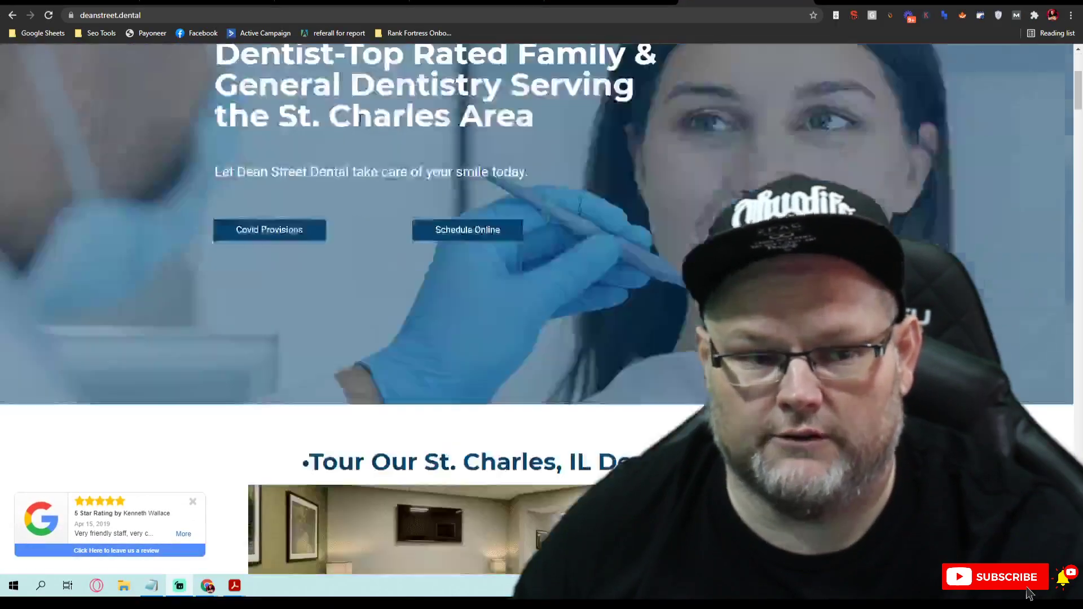
scroll(352, 117, "up", 6)
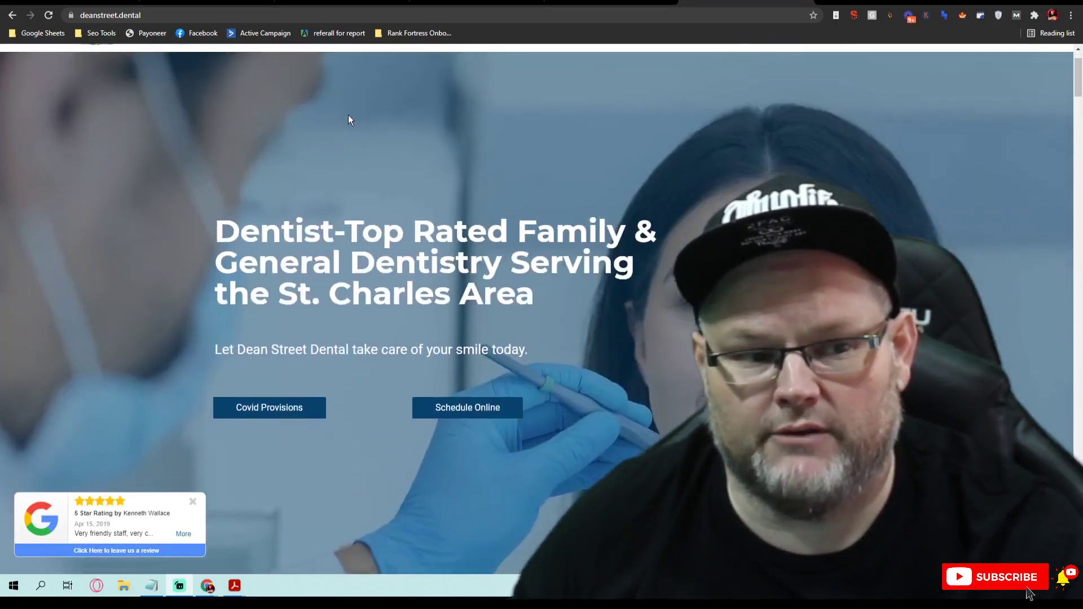
scroll(348, 119, "up", 3)
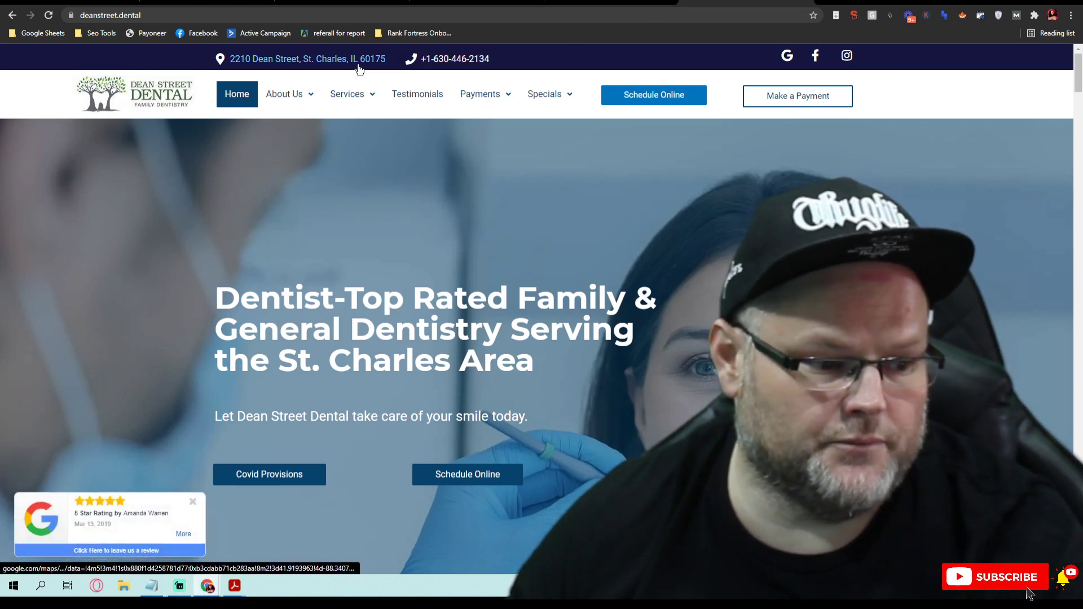
right_click(324, 63)
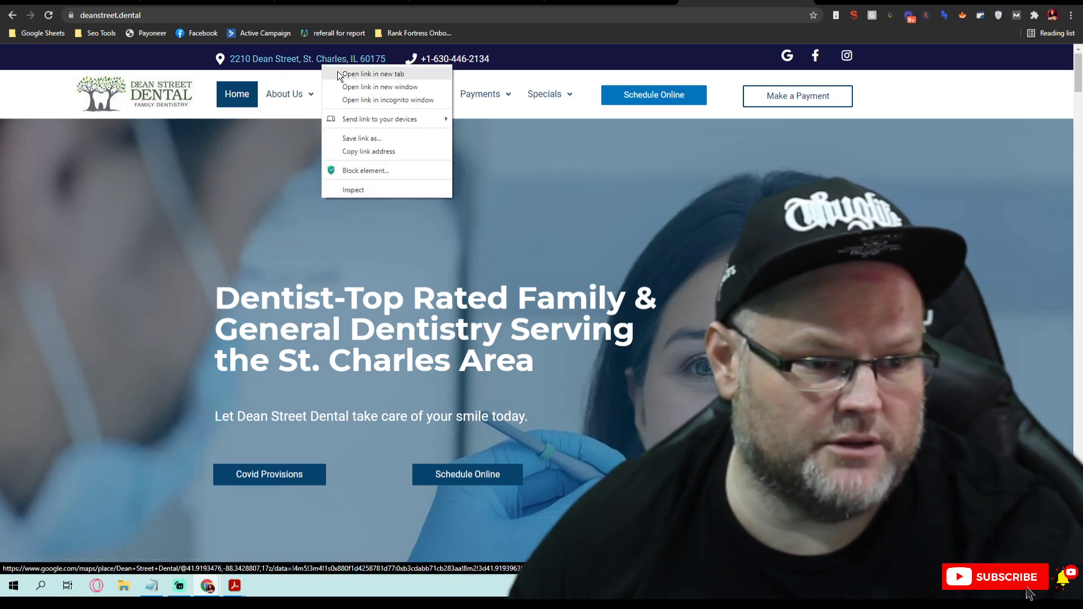
left_click(395, 72)
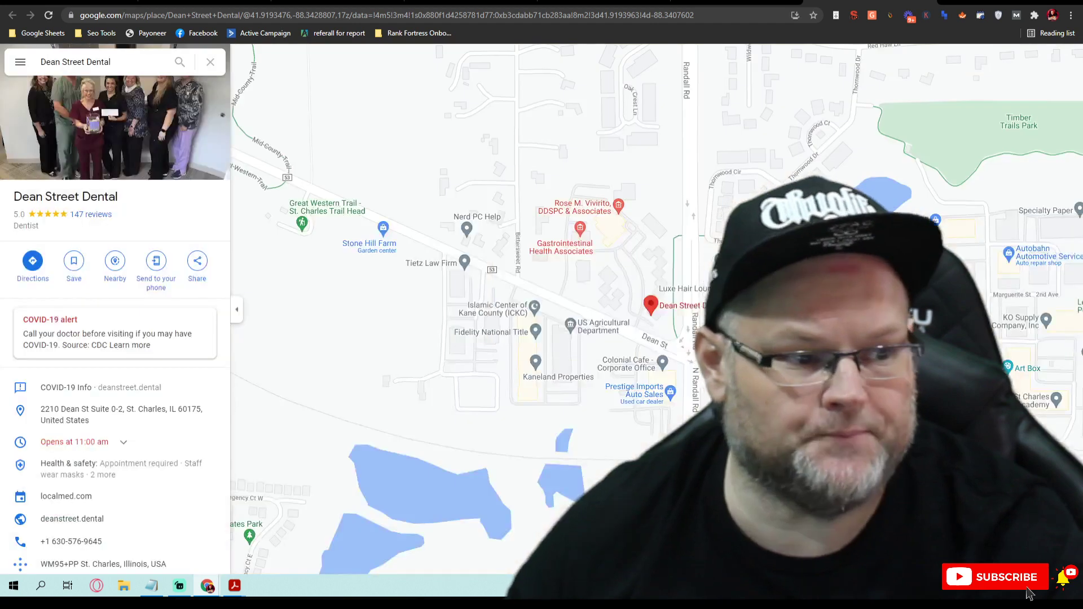
key("ctrl+w")
scroll(587, 214, "down", 1)
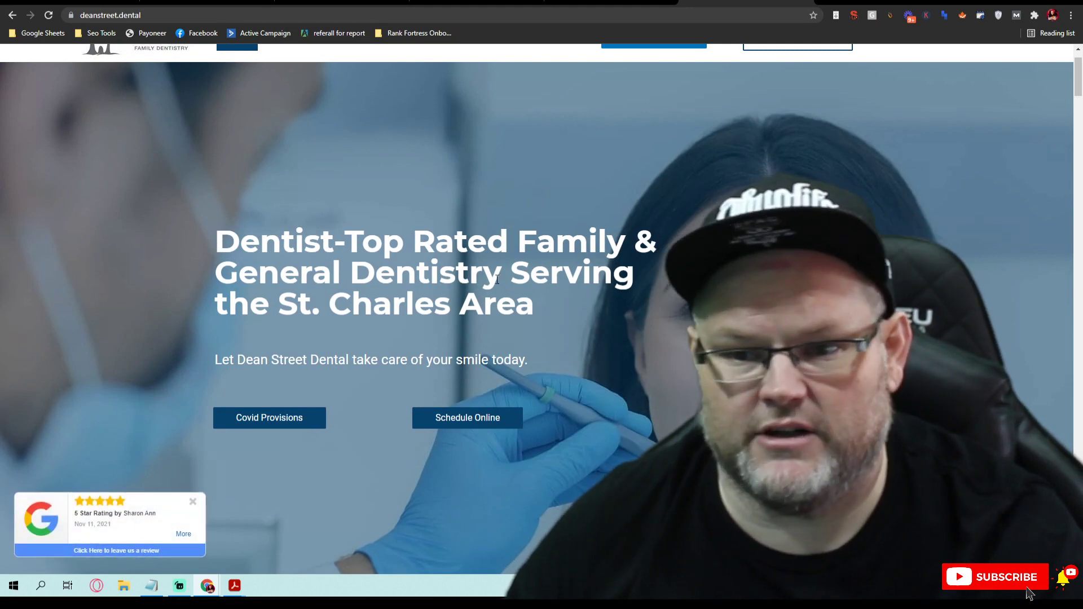
scroll(486, 271, "down", 2)
scroll(487, 271, "up", 3)
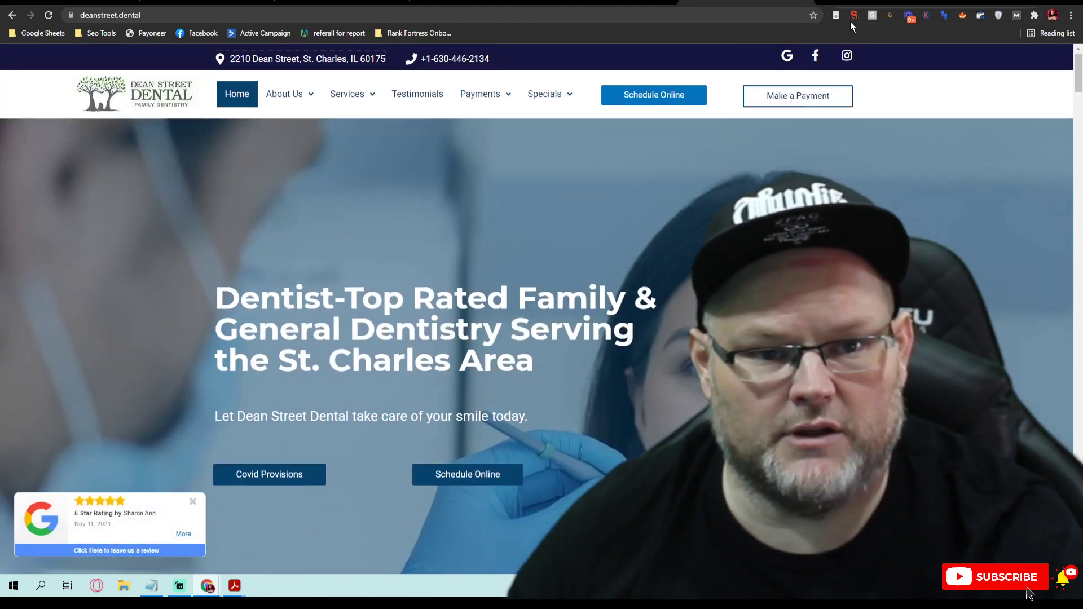
left_click(854, 15)
left_click(591, 50)
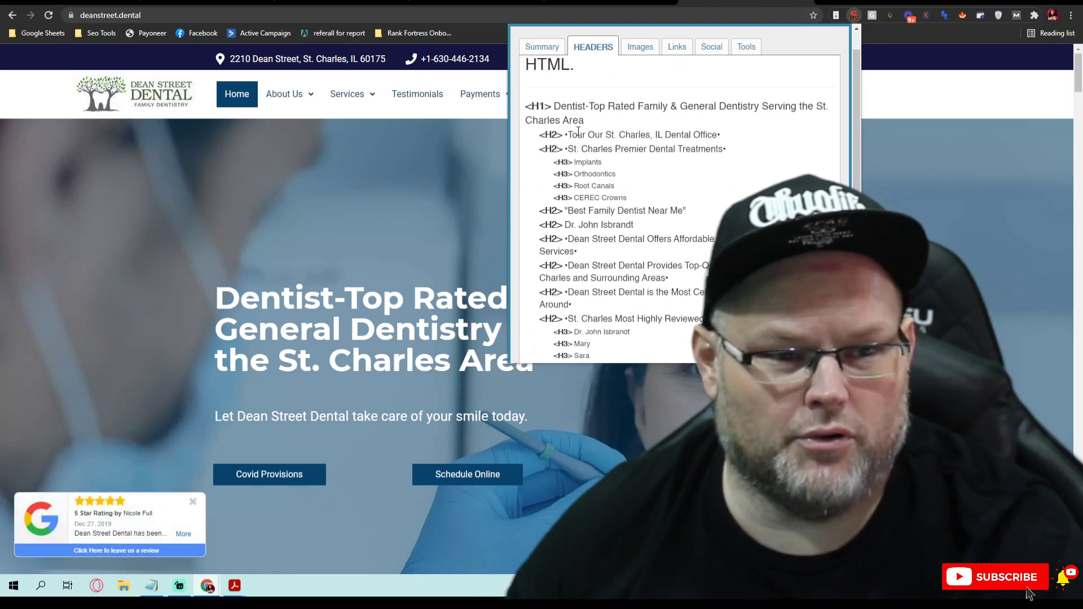
scroll(579, 122, "down", 10)
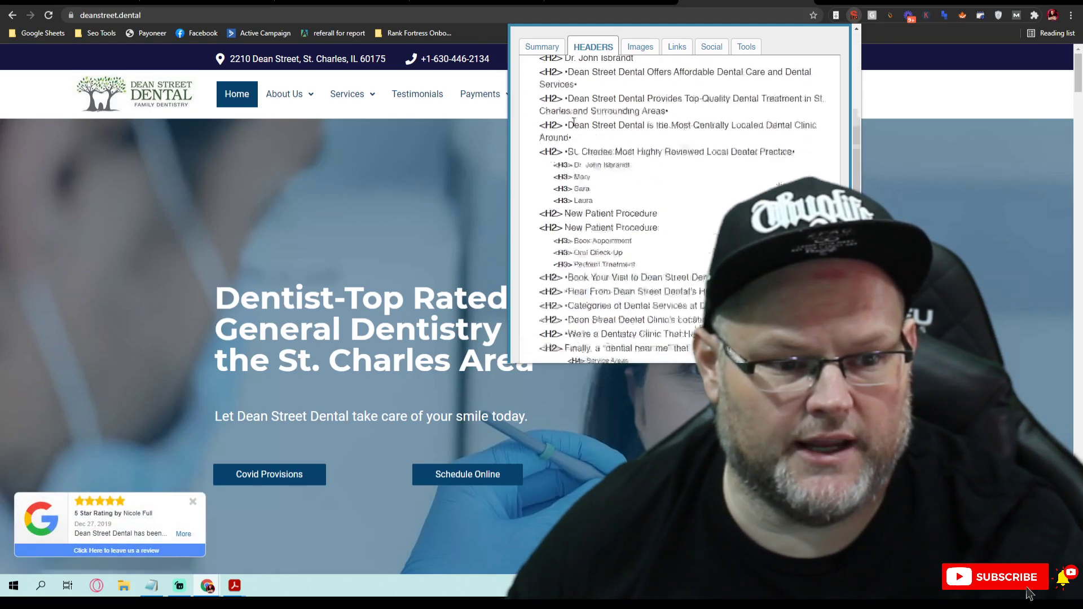
left_click(705, 226)
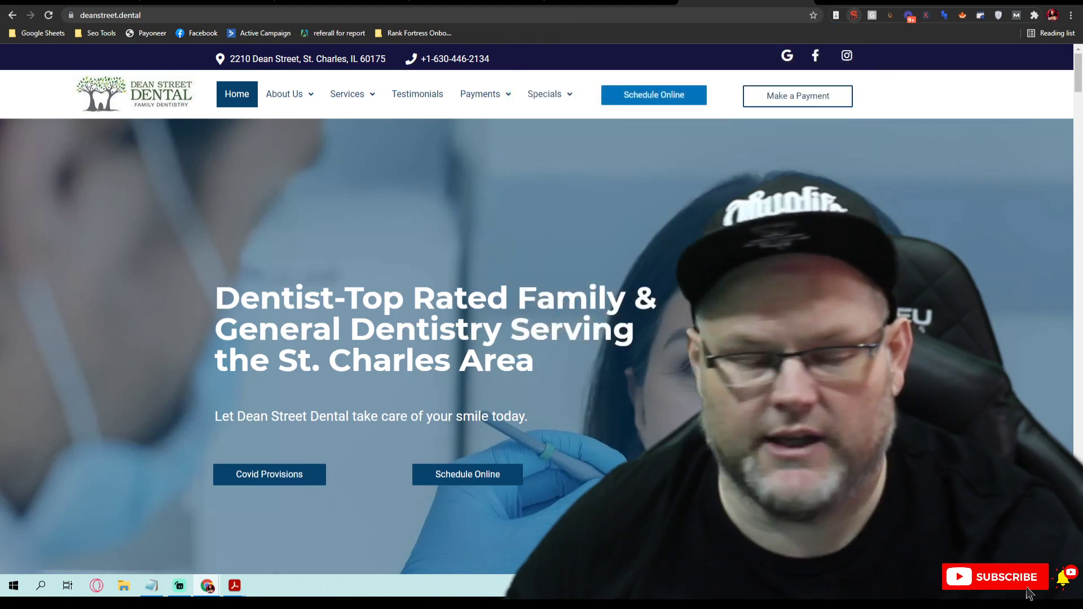
Scroll the homepage past the office tour, treatments, logos and video to the Fox Valley map section.
scroll(706, 226, "down", 5)
scroll(681, 208, "down", 3)
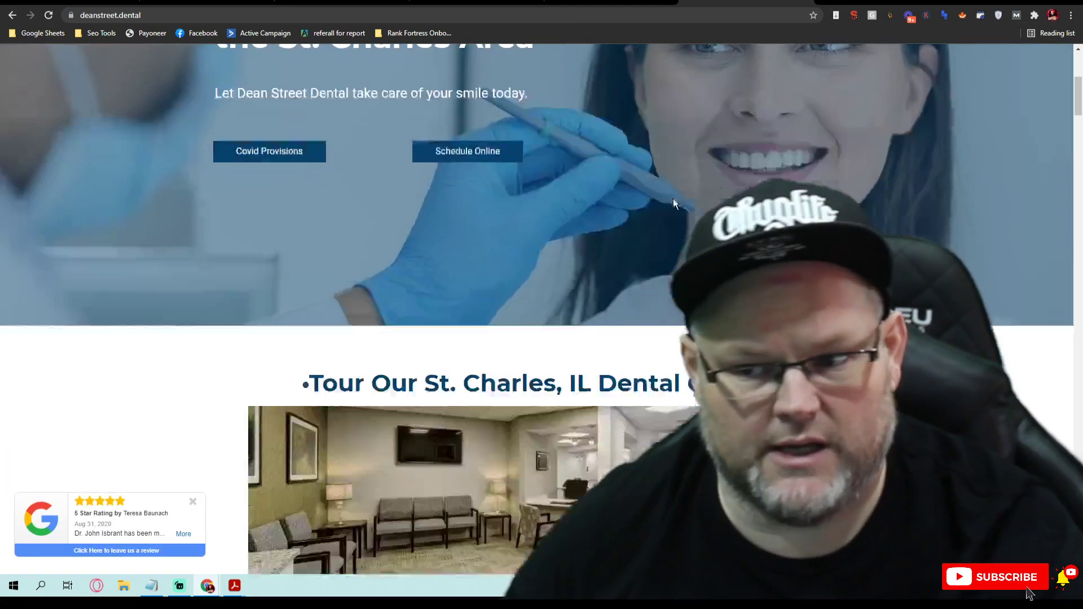
scroll(671, 177, "down", 12)
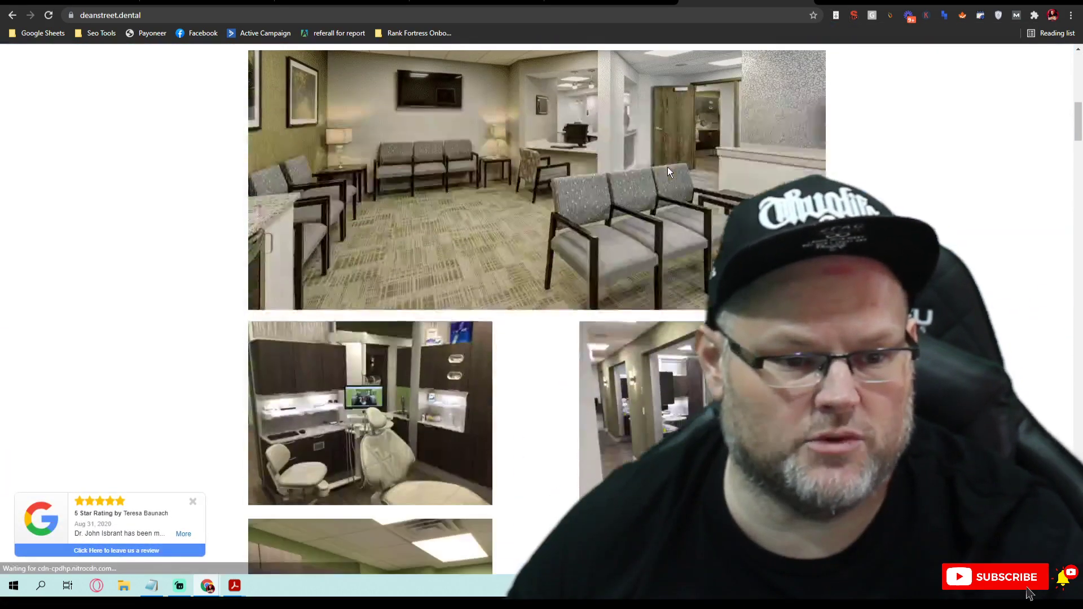
scroll(645, 157, "down", 20)
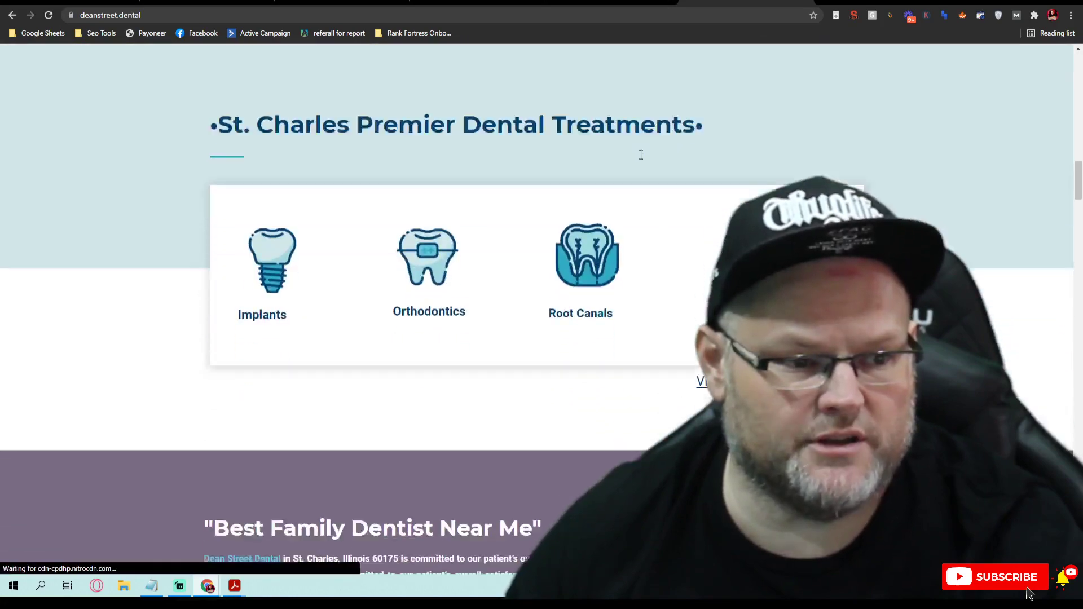
scroll(637, 158, "down", 6)
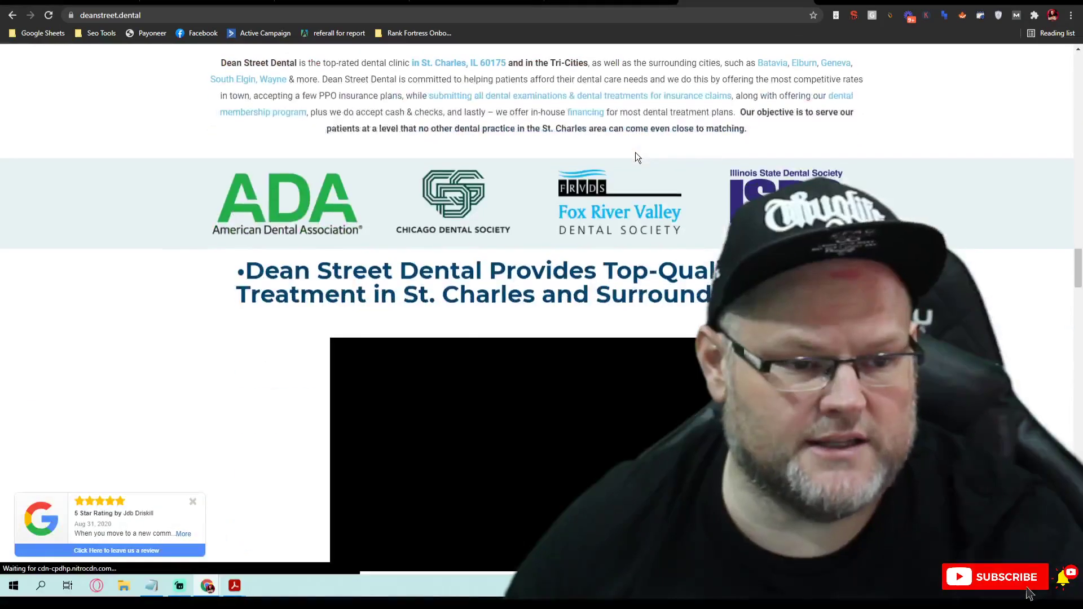
scroll(637, 158, "up", 5)
scroll(584, 266, "down", 13)
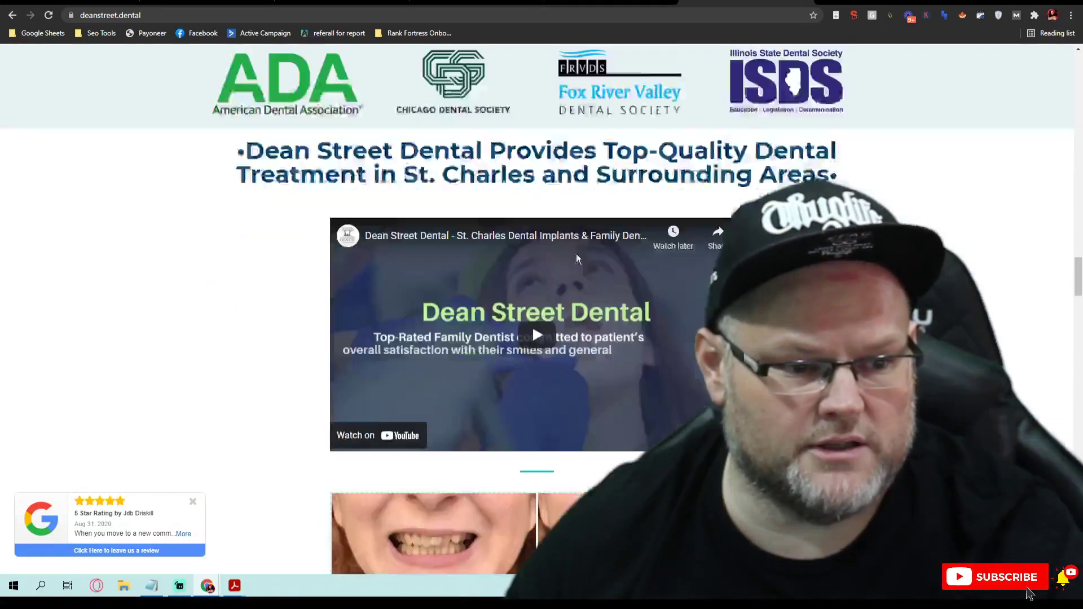
scroll(573, 241, "up", 9)
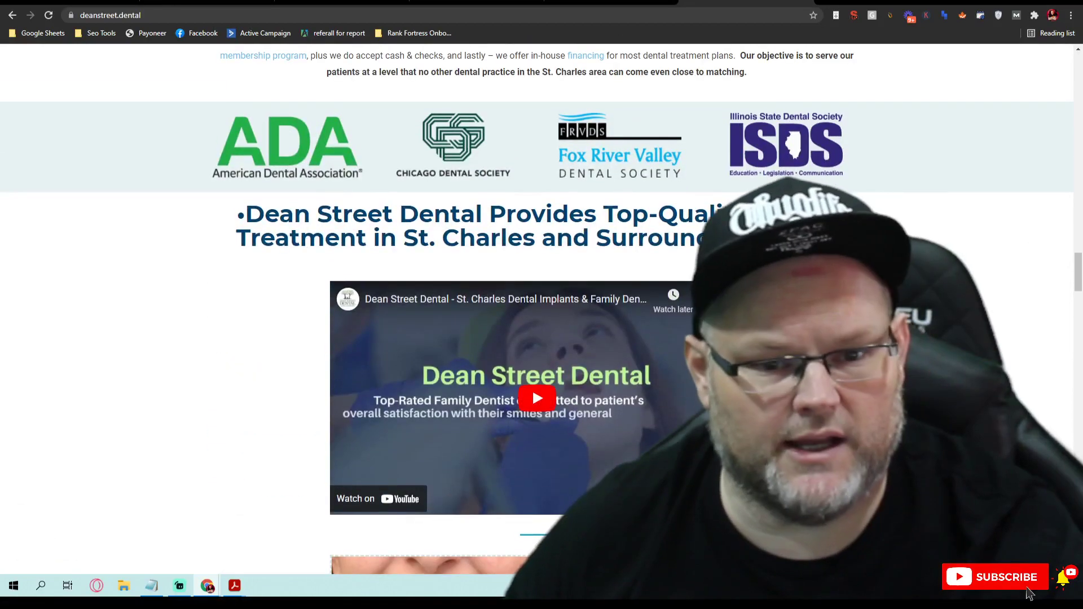
scroll(689, 299, "down", 5)
scroll(678, 287, "down", 2)
scroll(678, 286, "up", 7)
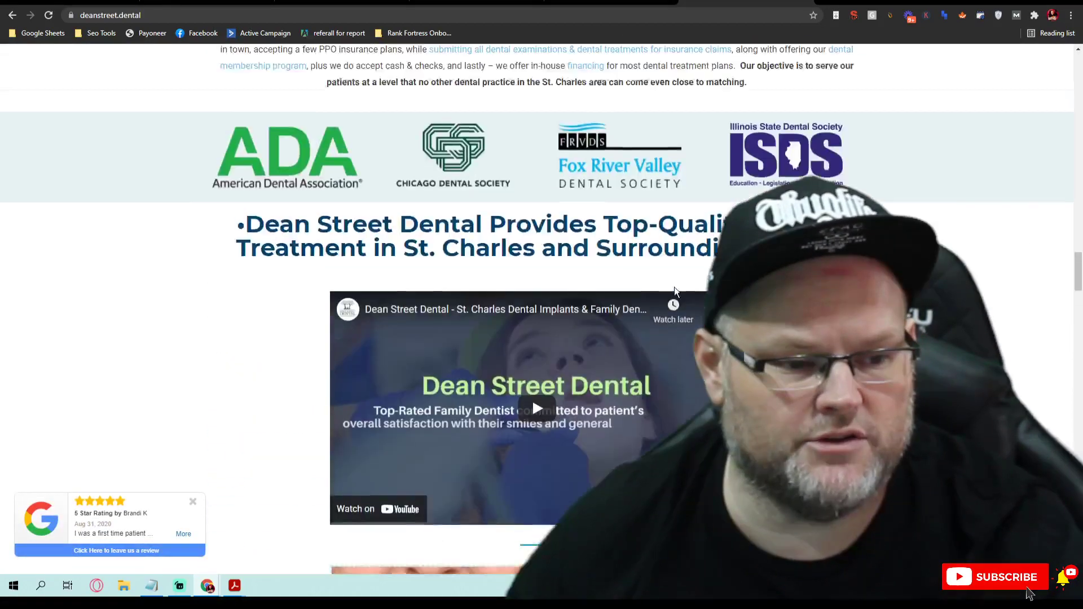
scroll(670, 287, "down", 7)
scroll(670, 287, "down", 8)
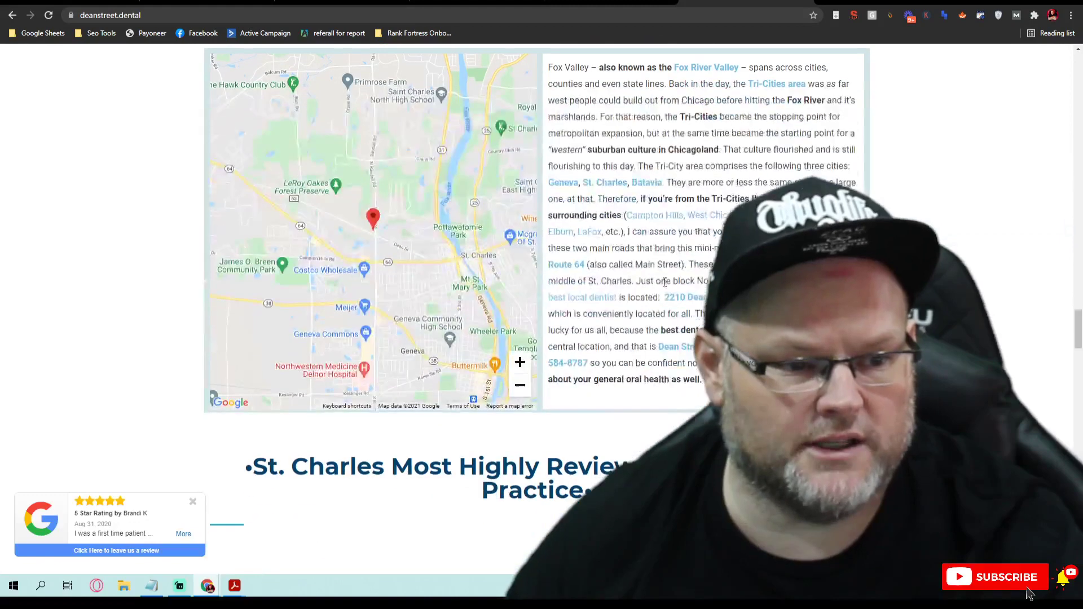
scroll(655, 276, "up", 1)
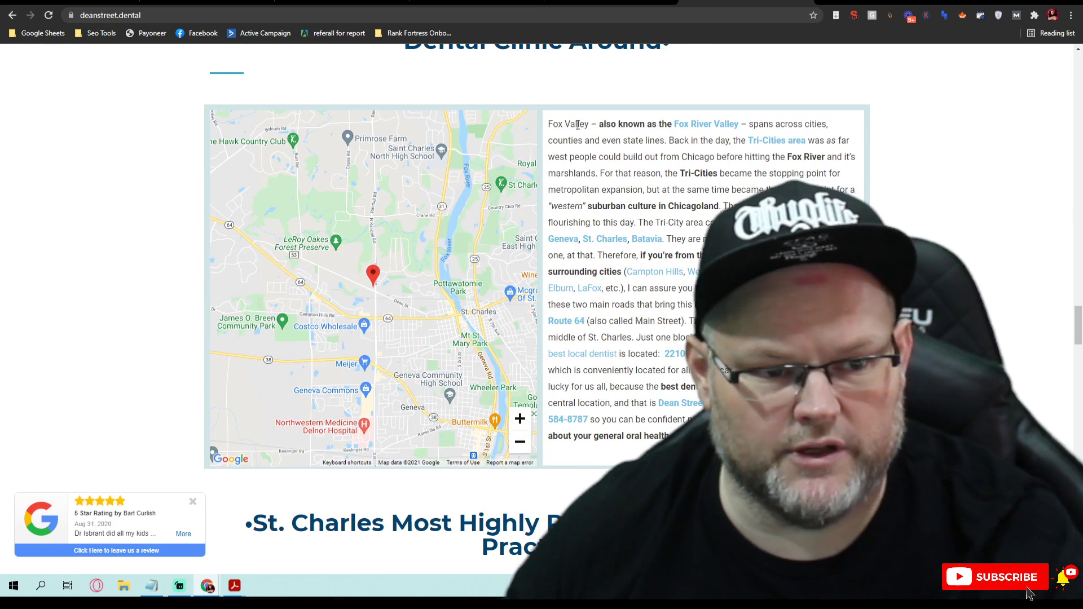
mouse_move(558, 124)
left_mouse_down()
mouse_move(704, 124)
mouse_move(694, 443)
left_mouse_up()
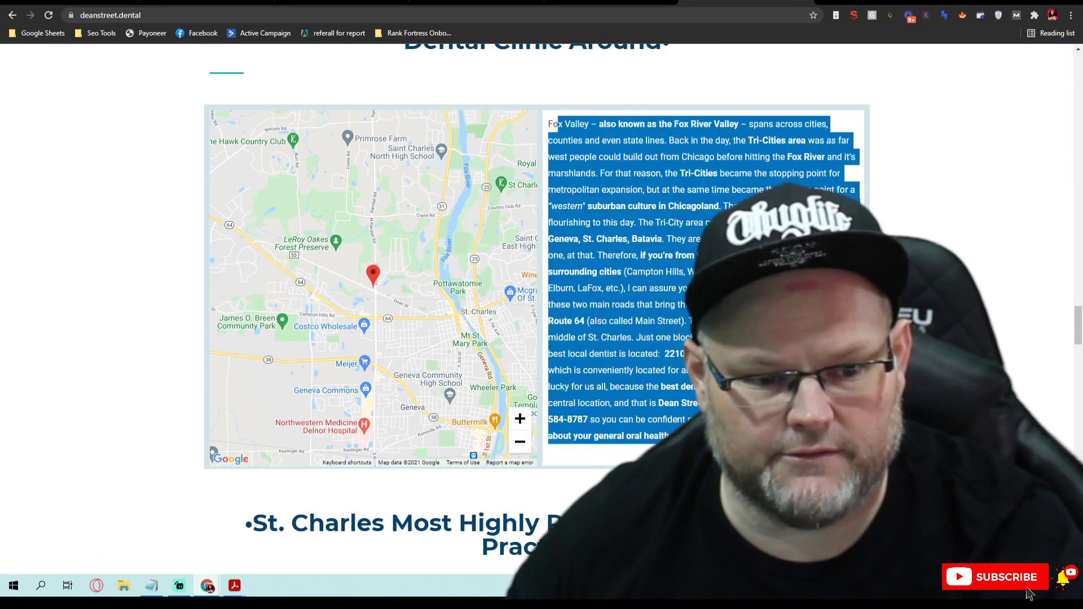
left_click(694, 442)
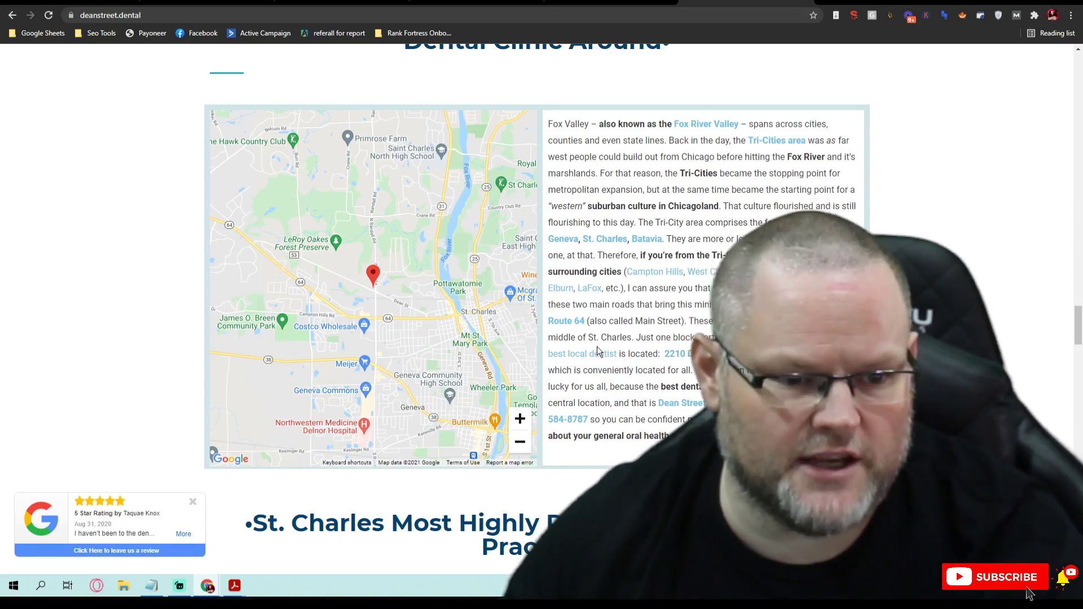
triple_click(616, 126)
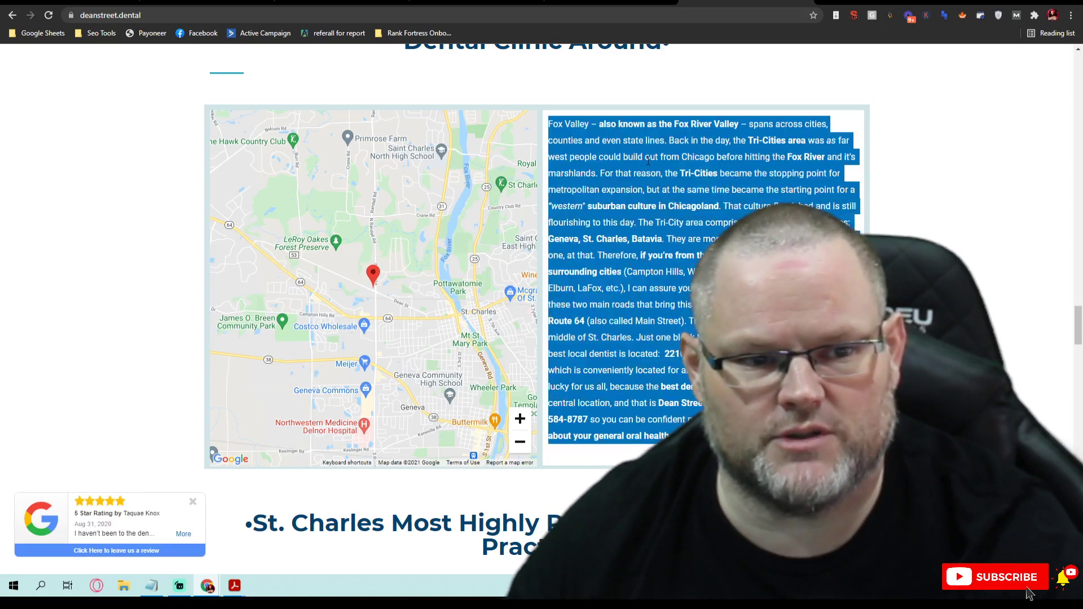
left_click(623, 125)
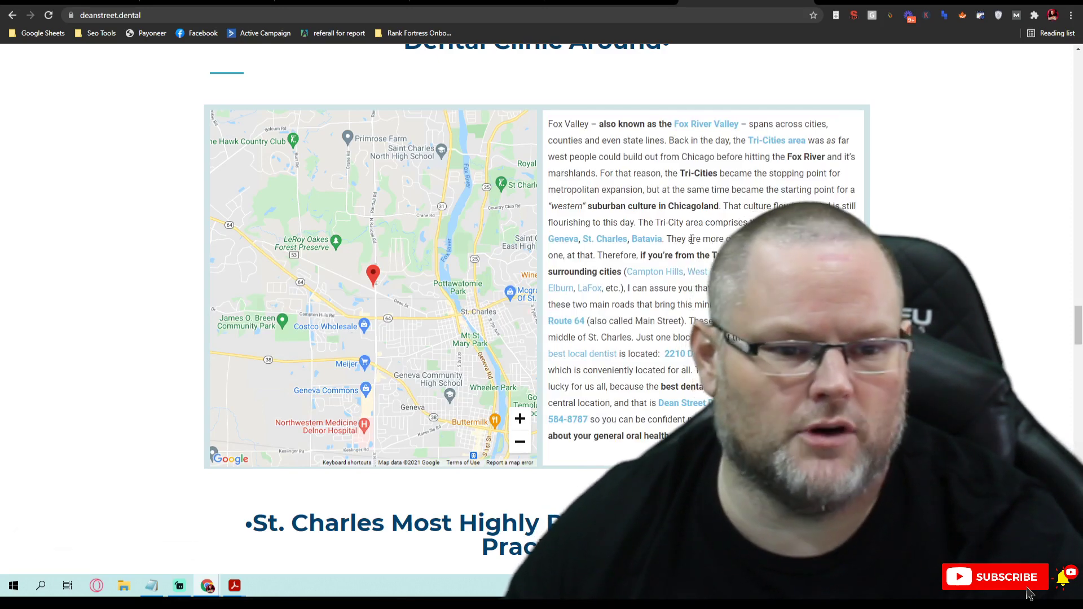
left_click_drag(648, 255, 767, 255)
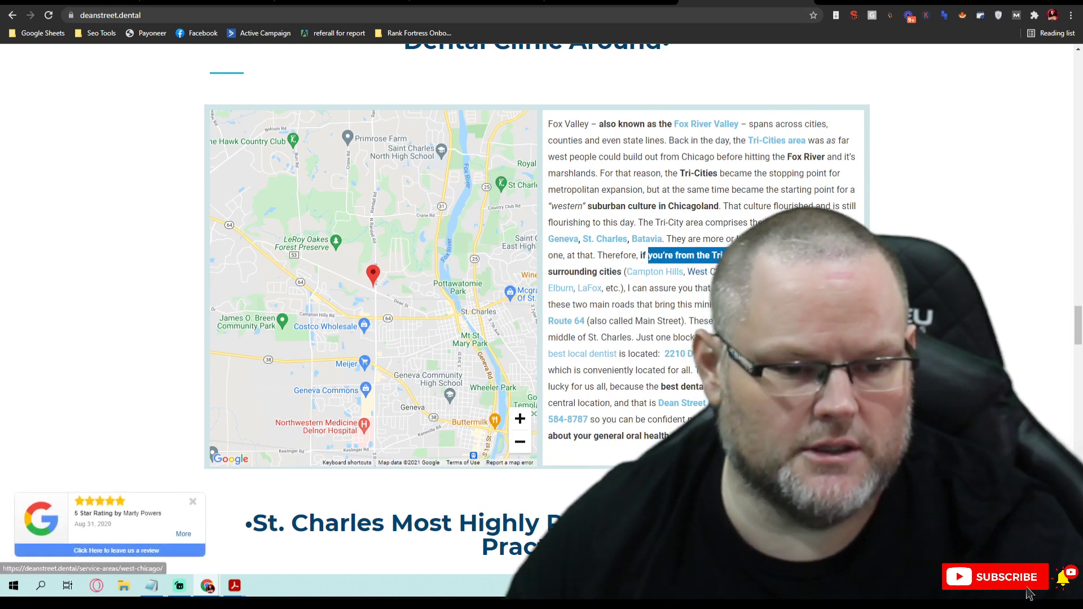
scroll(688, 328, "down", 2)
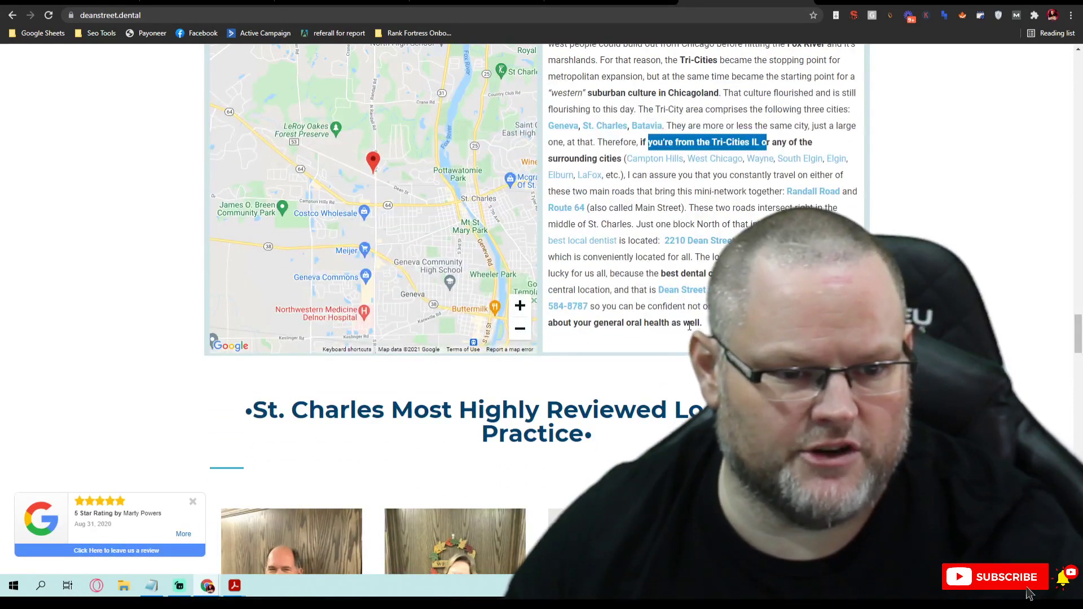
left_click_drag(690, 326, 609, 320)
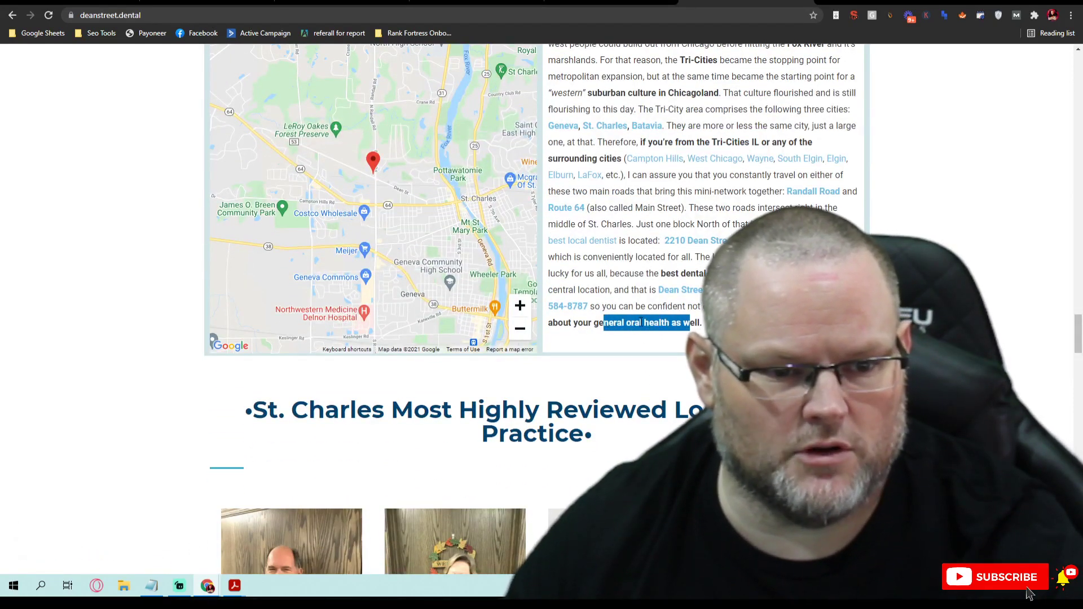
scroll(642, 321, "down", 5)
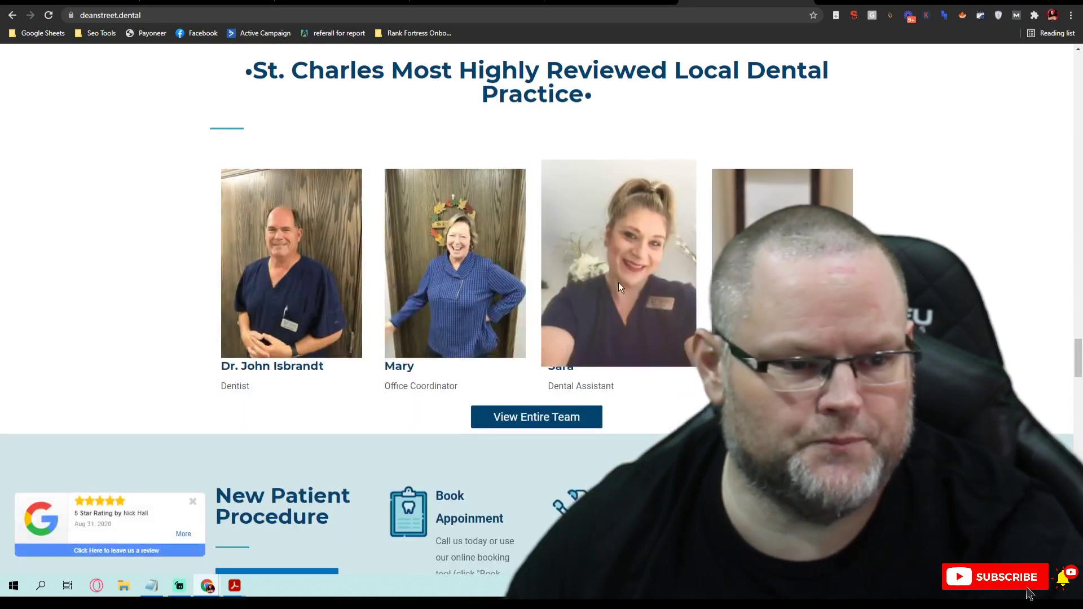
scroll(604, 282, "down", 6)
scroll(576, 244, "down", 10)
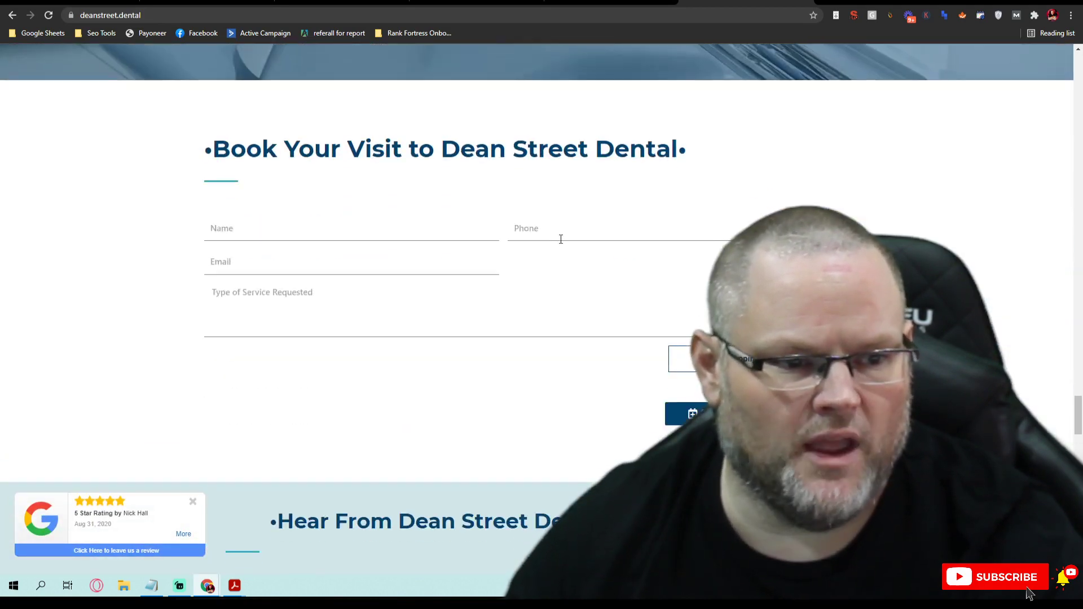
scroll(721, 216, "down", 18)
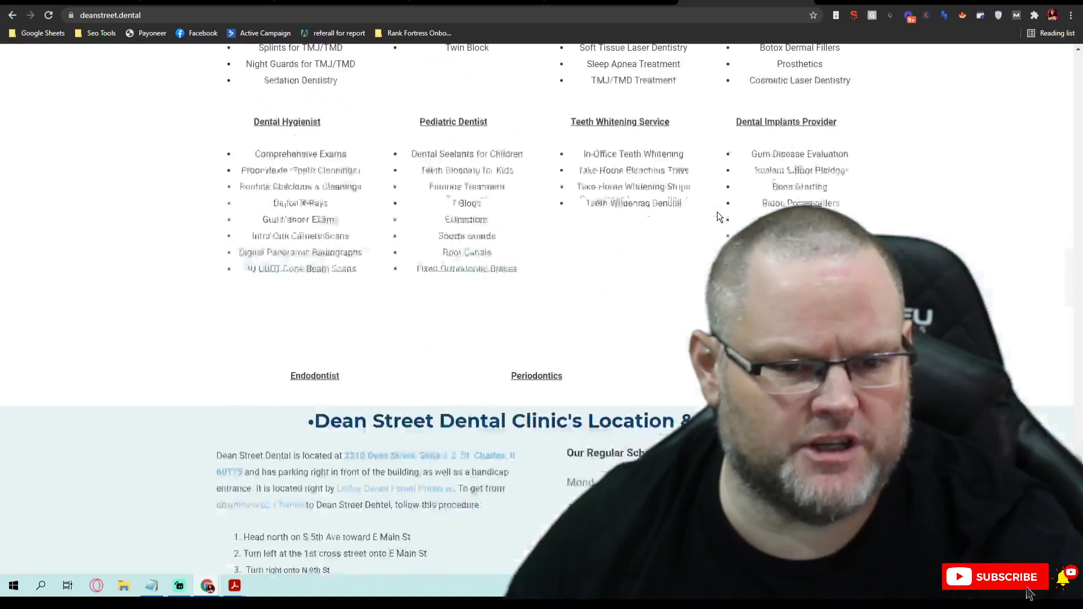
scroll(718, 217, "down", 10)
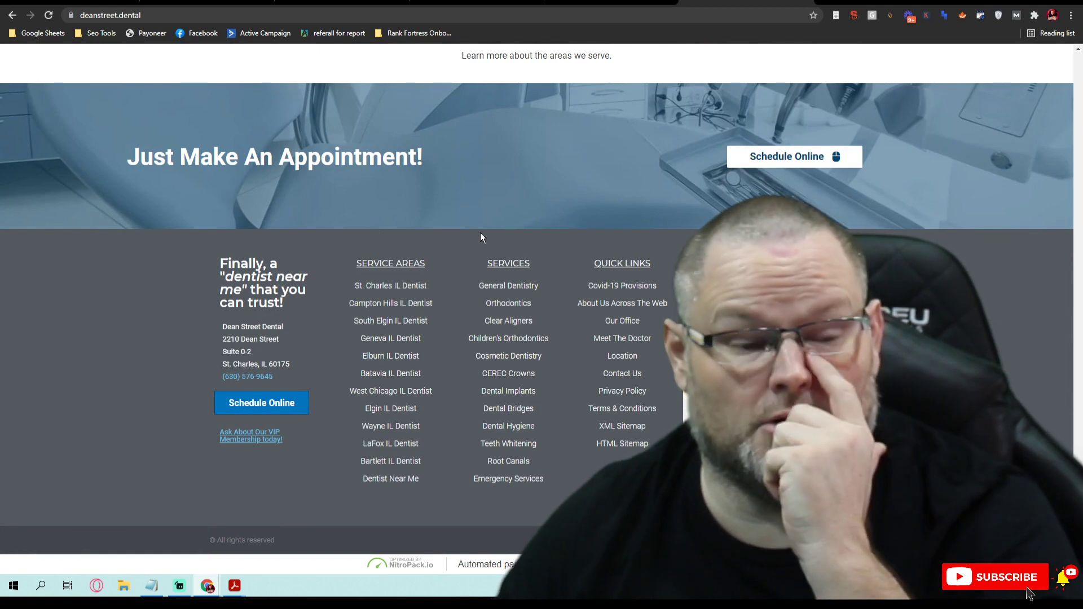
scroll(497, 229, "up", 12)
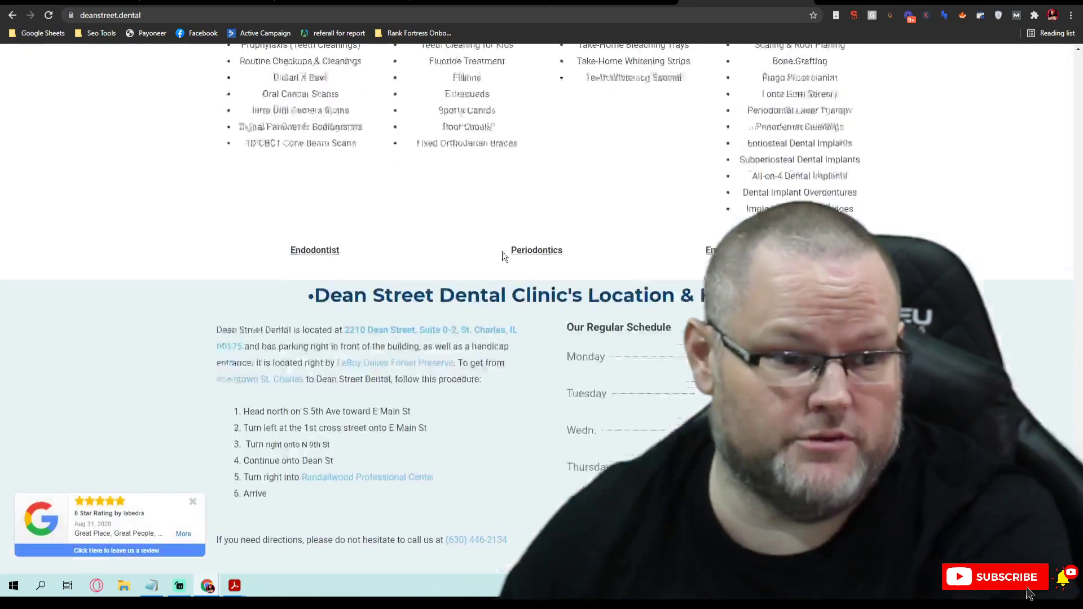
scroll(504, 257, "up", 15)
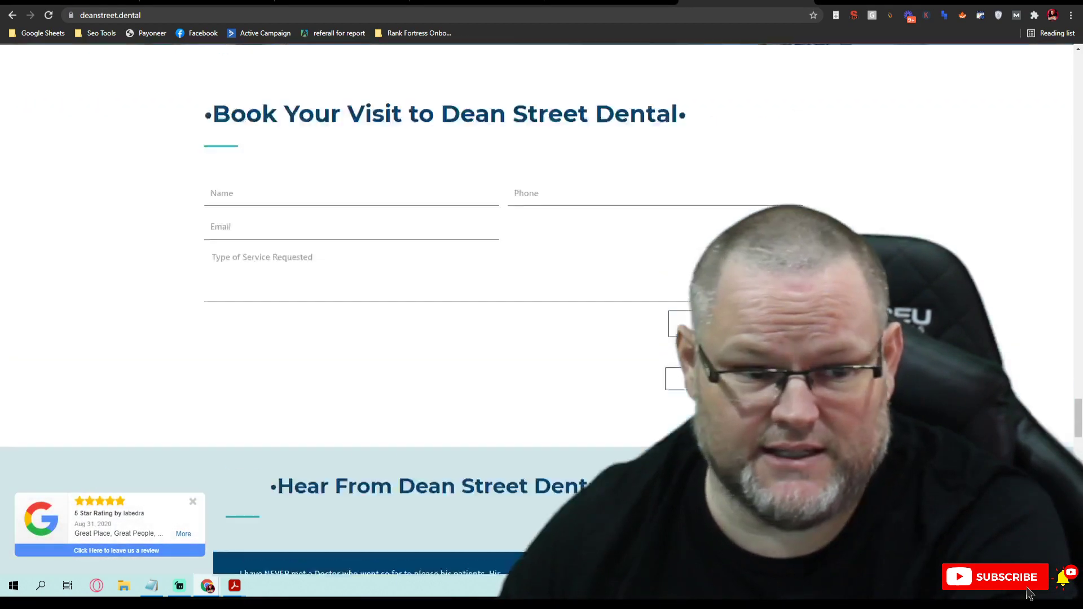
scroll(550, 204, "up", 15)
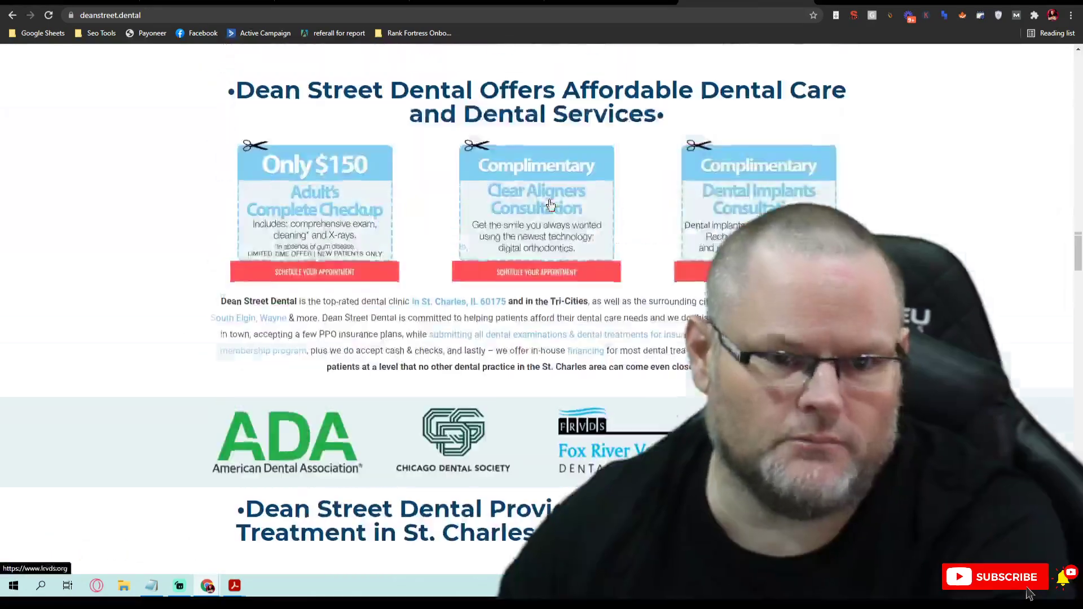
scroll(550, 204, "up", 15)
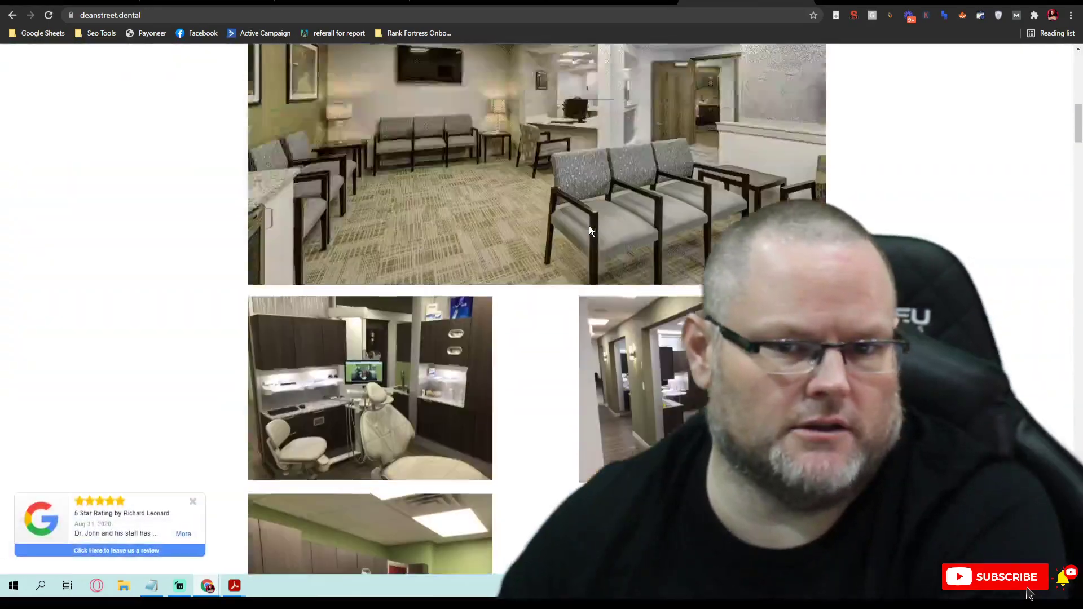
scroll(589, 231, "up", 10)
mouse_move(568, 99)
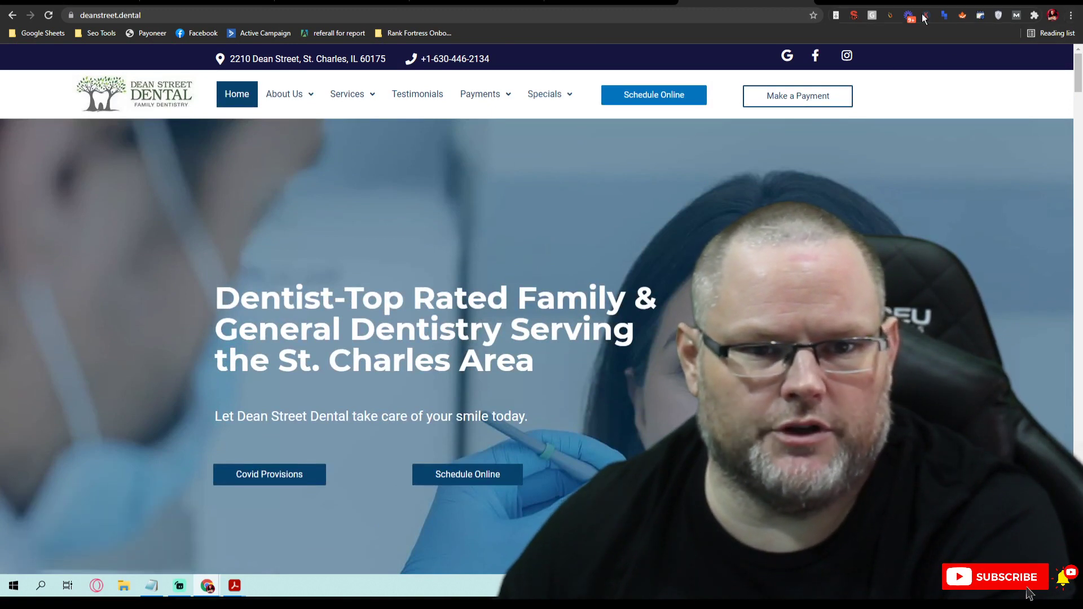
Run a PageSpeed Insights analysis of deanstreet.dental from the SEO extension's Tools list.
left_click(855, 16)
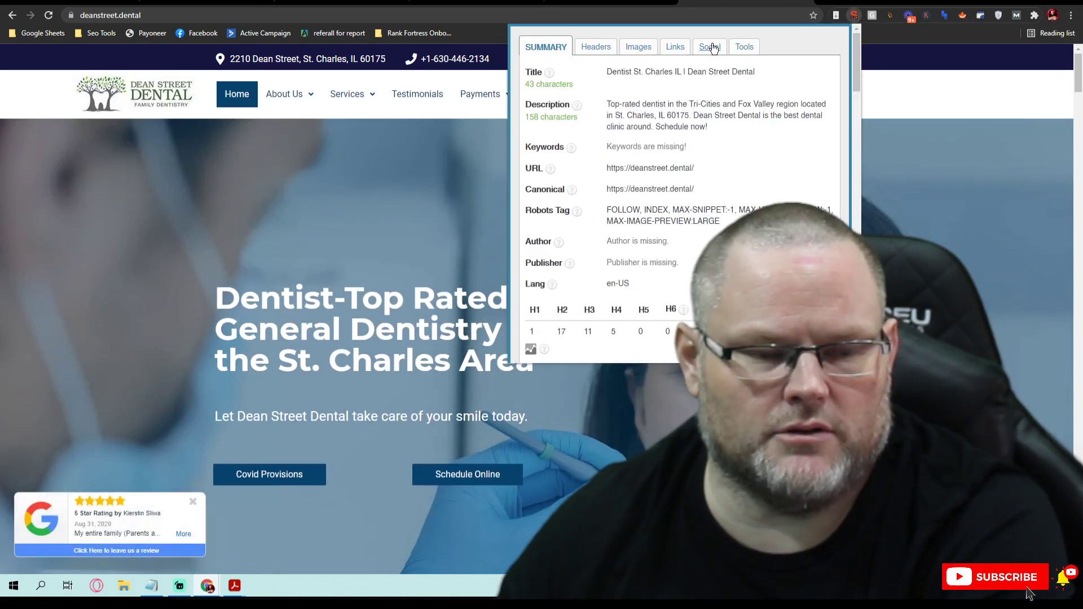
left_click(740, 50)
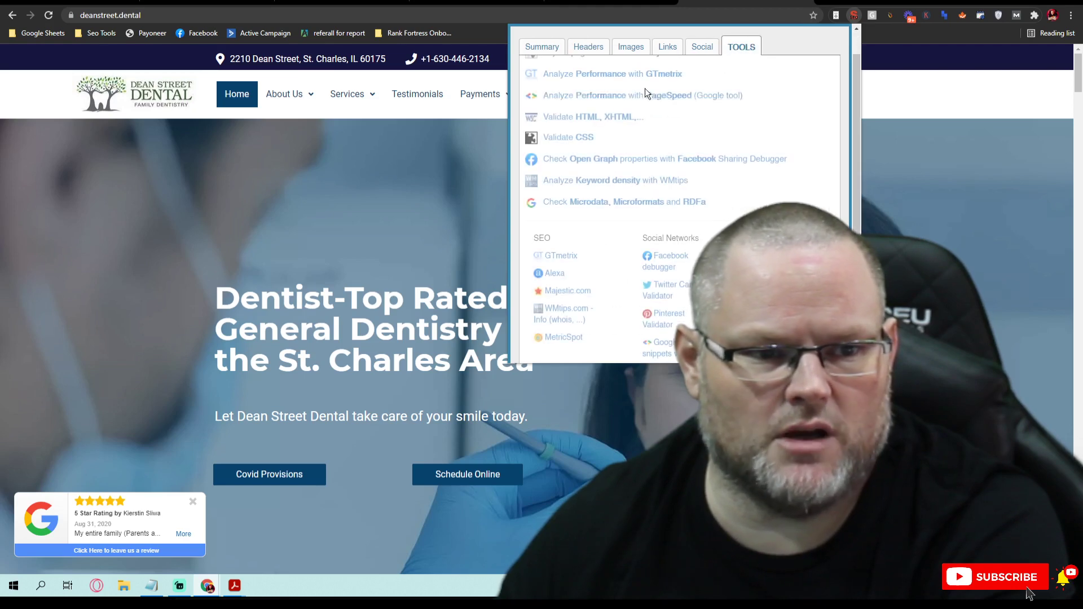
left_click(613, 96)
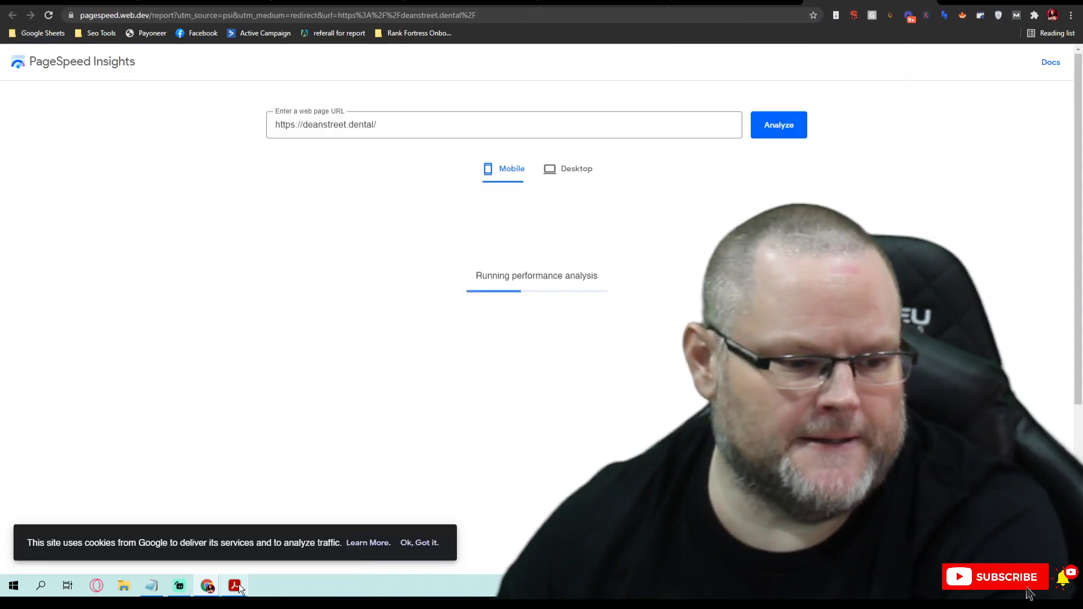
mouse_move(234, 588)
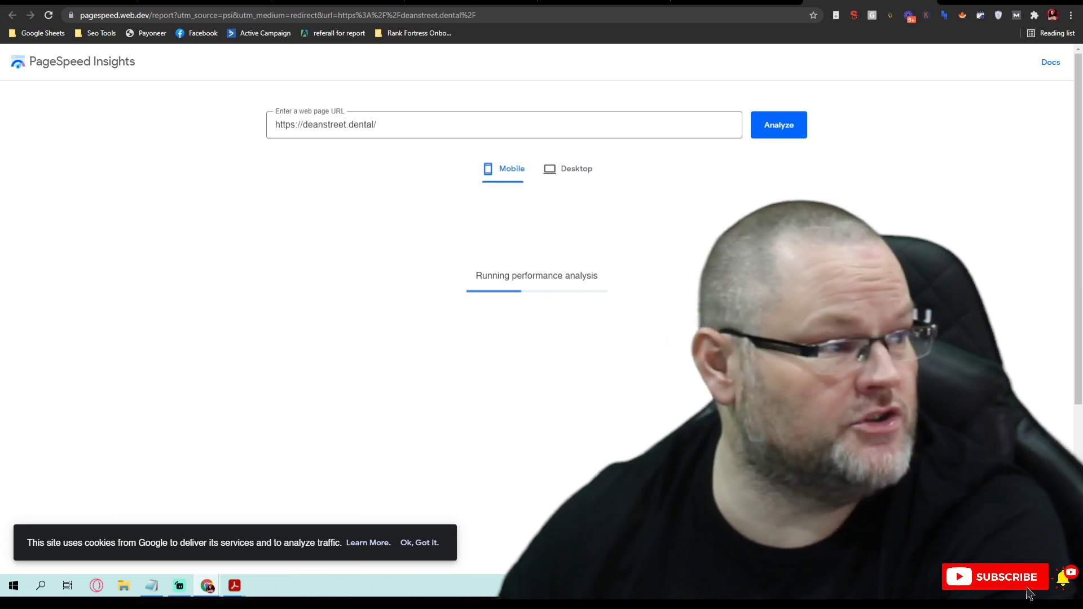
Browse Dean Street Dental's 147 Google Maps reviews, then return to the listing overview.
key("ctrl+Tab")
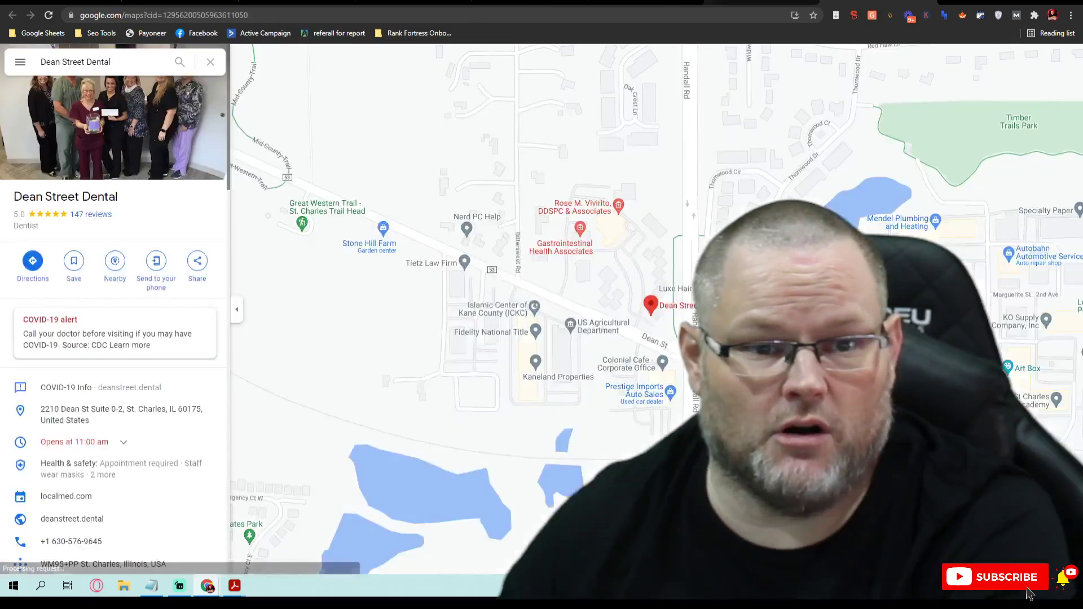
left_click(105, 214)
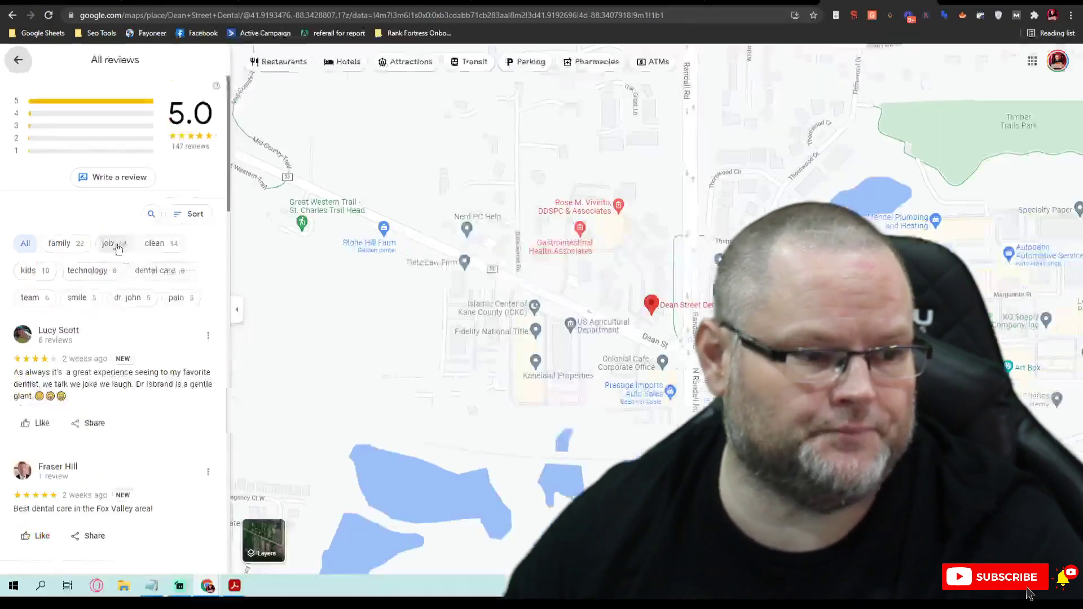
scroll(35, 266, "down", 3)
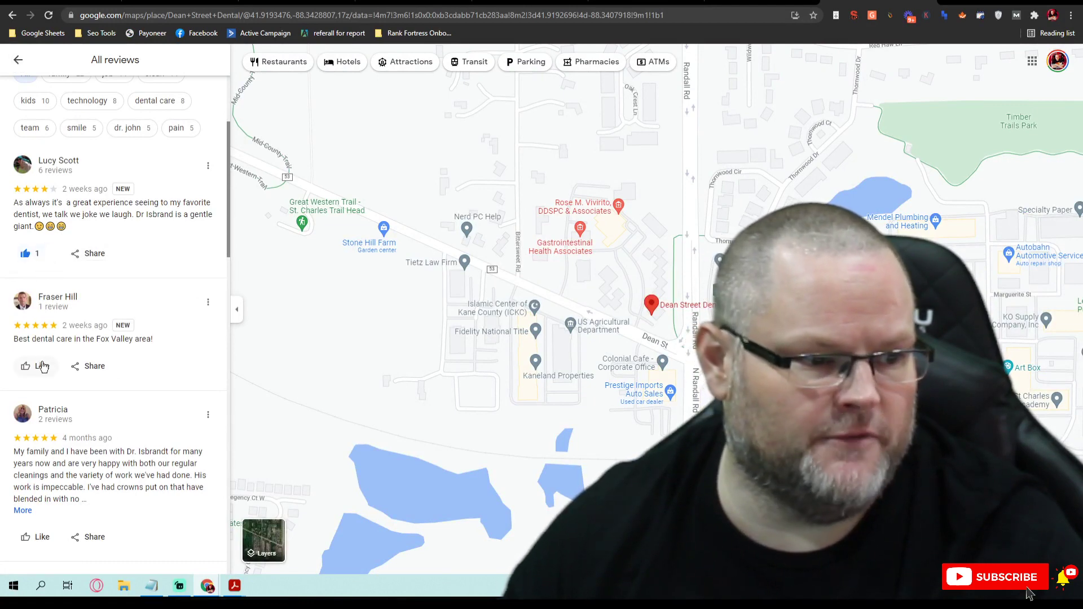
scroll(43, 372, "down", 2)
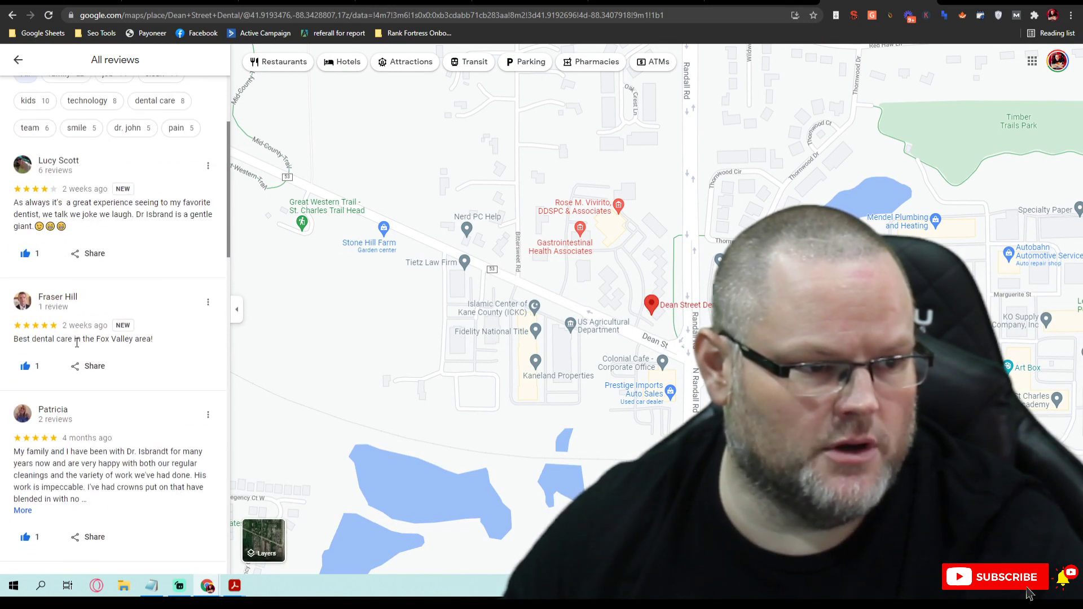
scroll(71, 333, "up", 1)
scroll(83, 344, "down", 7)
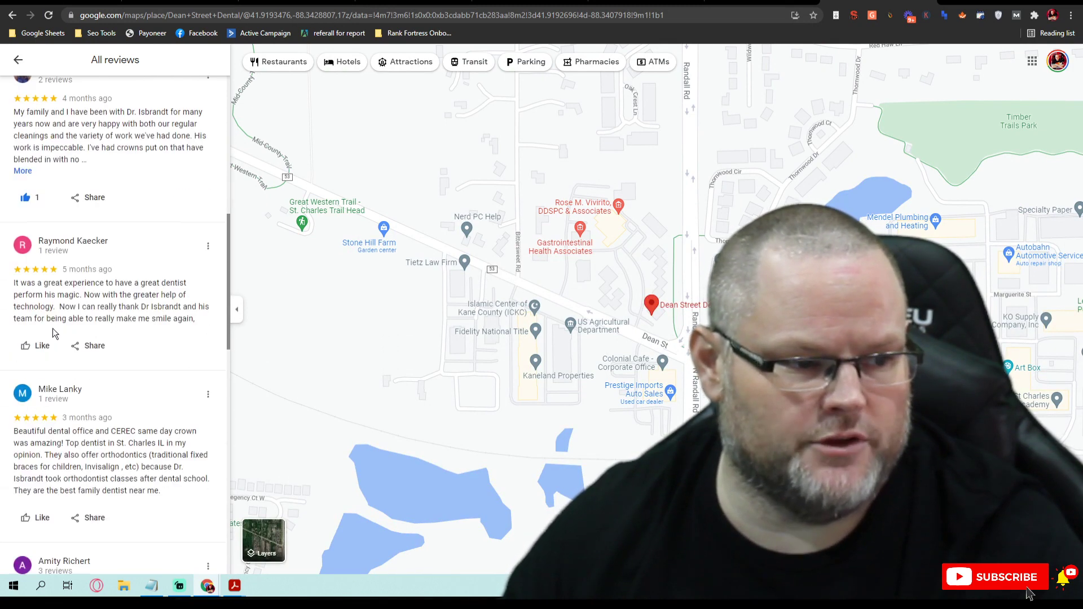
scroll(56, 424, "down", 3)
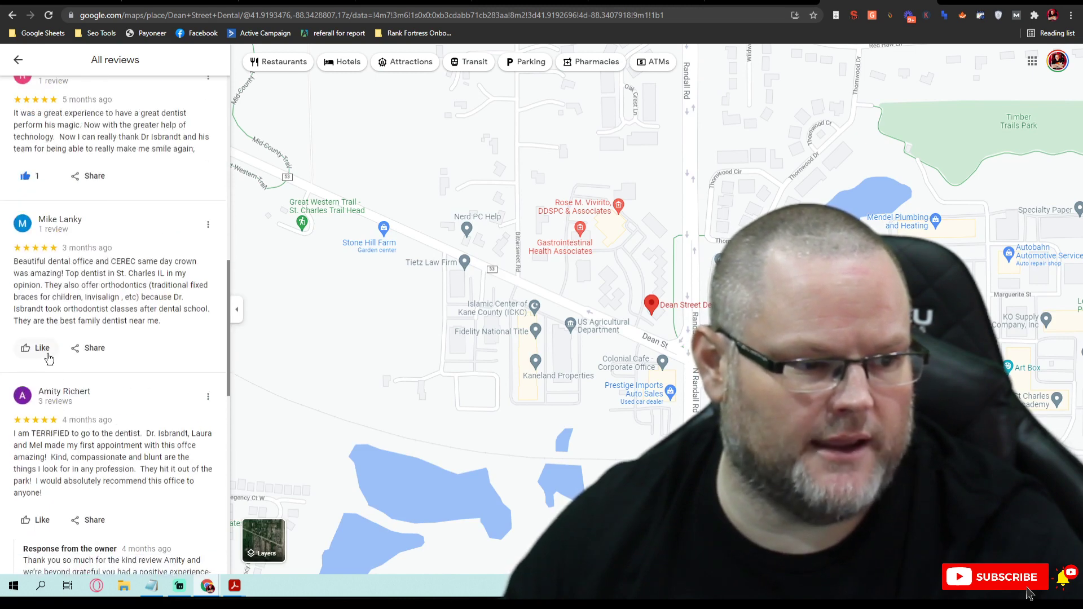
scroll(49, 359, "up", 12)
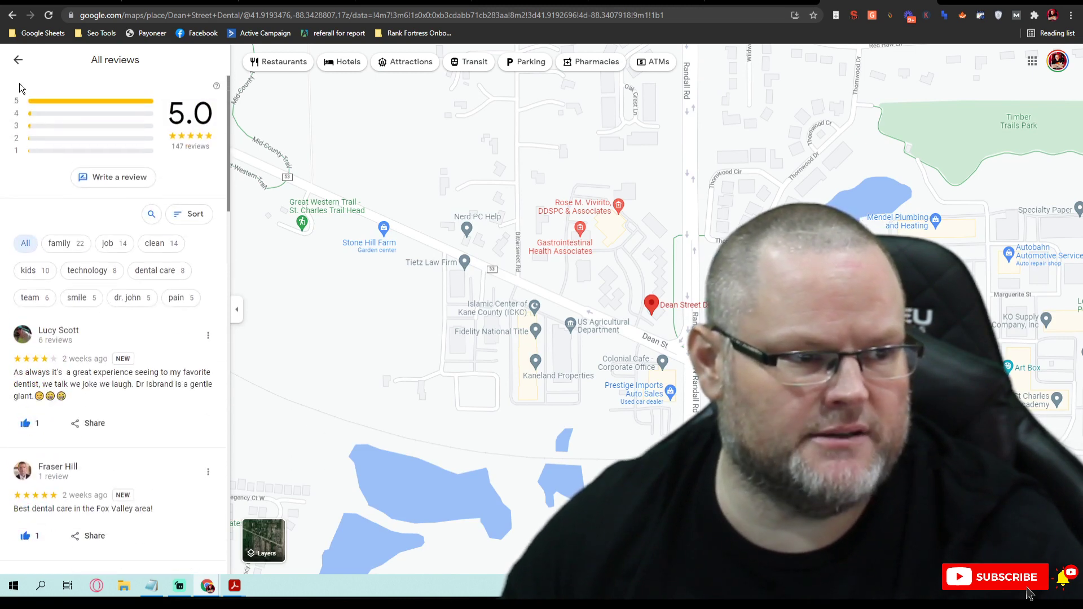
left_click(17, 61)
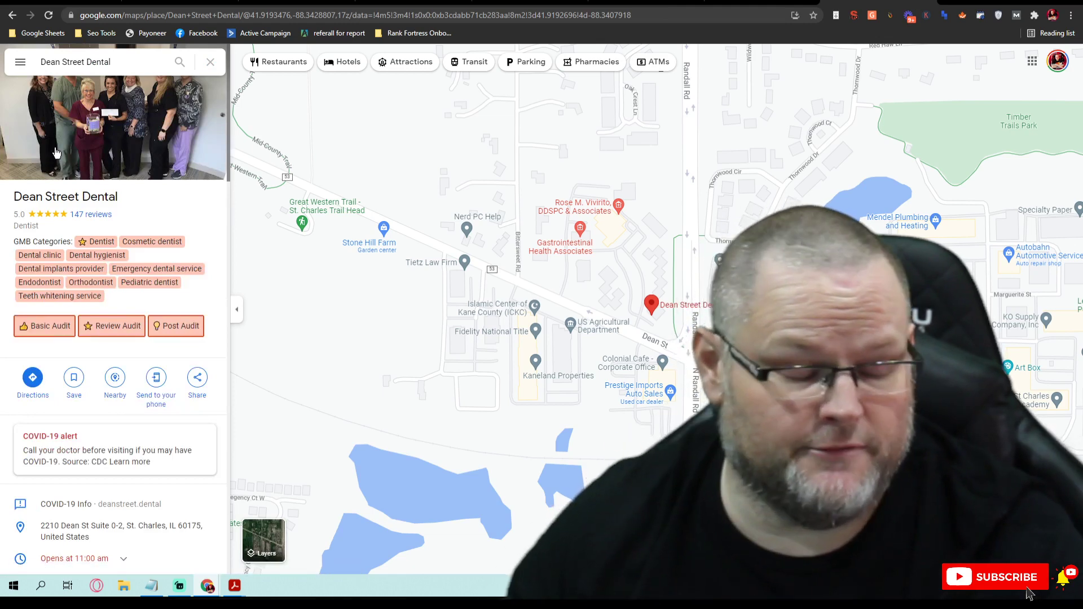
Read through Dean Street Dental's October 2021 owner posts, then return to the place overview.
scroll(104, 298, "down", 8)
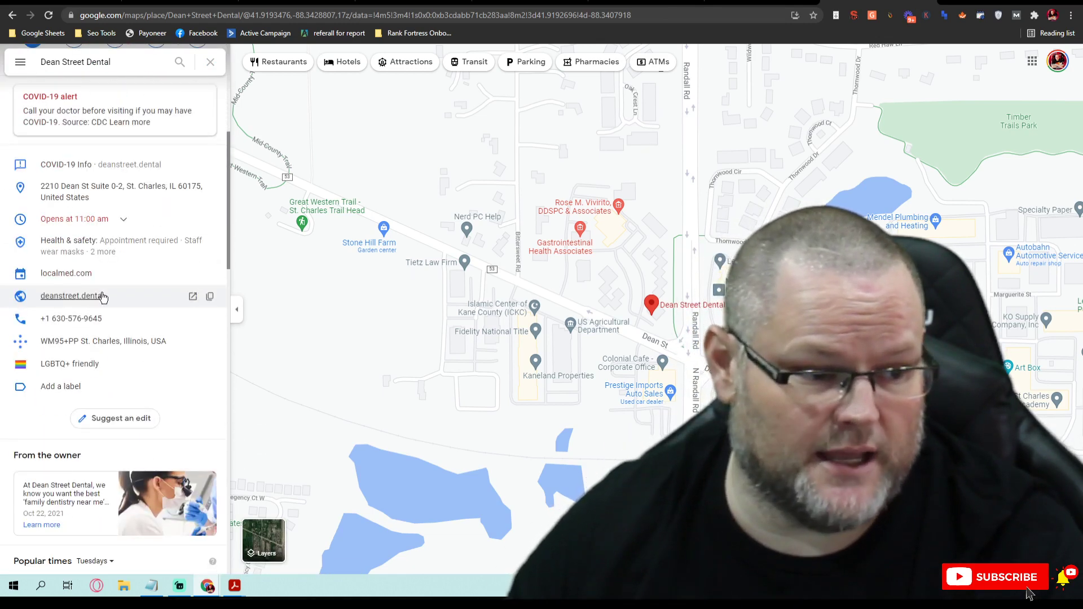
left_click(59, 332)
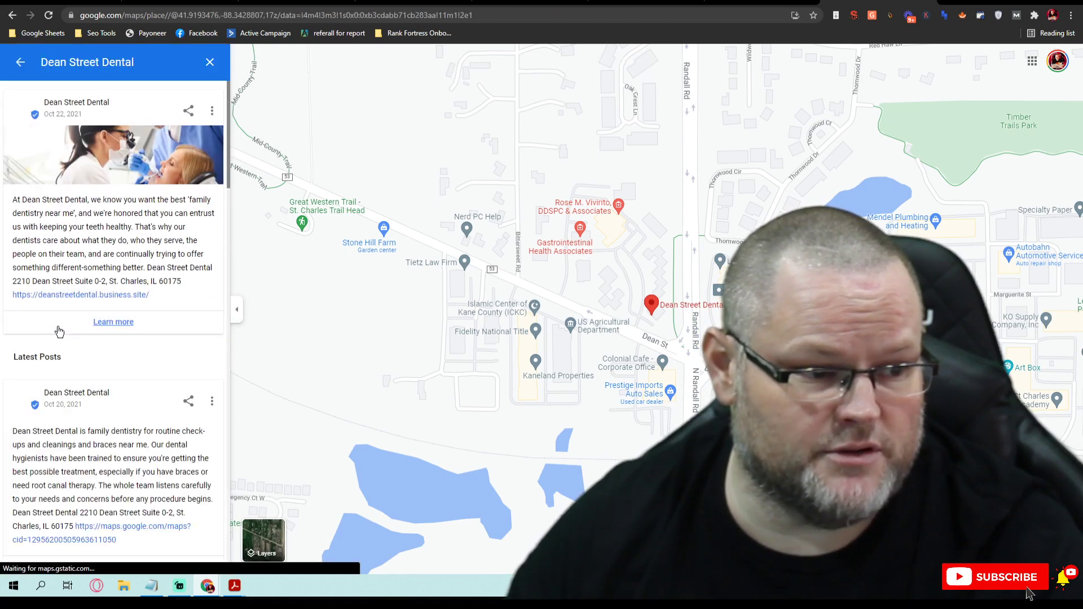
scroll(68, 313, "down", 5)
scroll(70, 308, "down", 7)
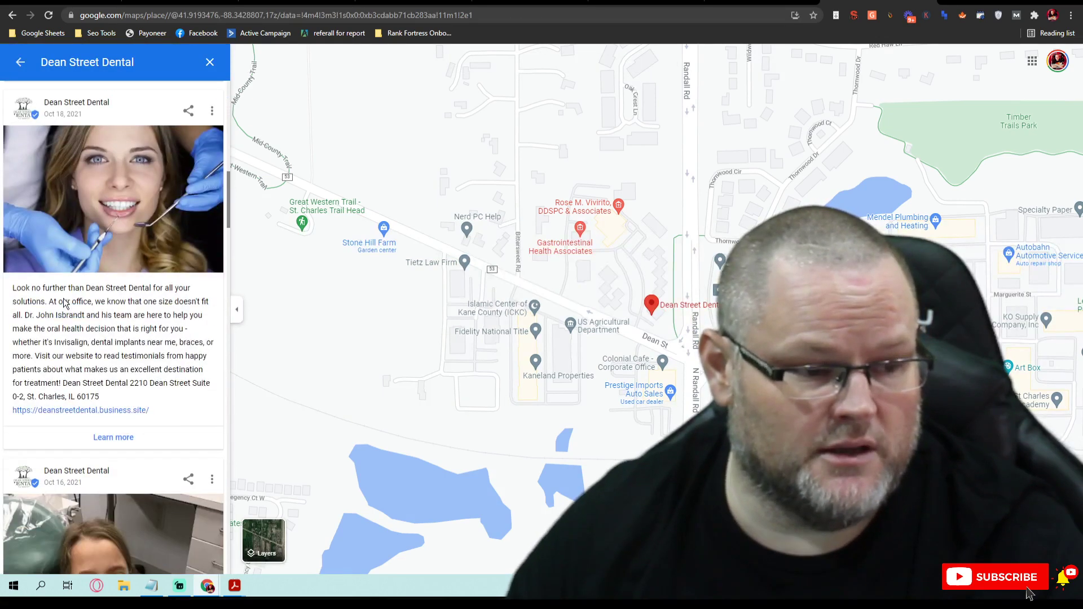
scroll(64, 302, "down", 7)
scroll(96, 195, "up", 12)
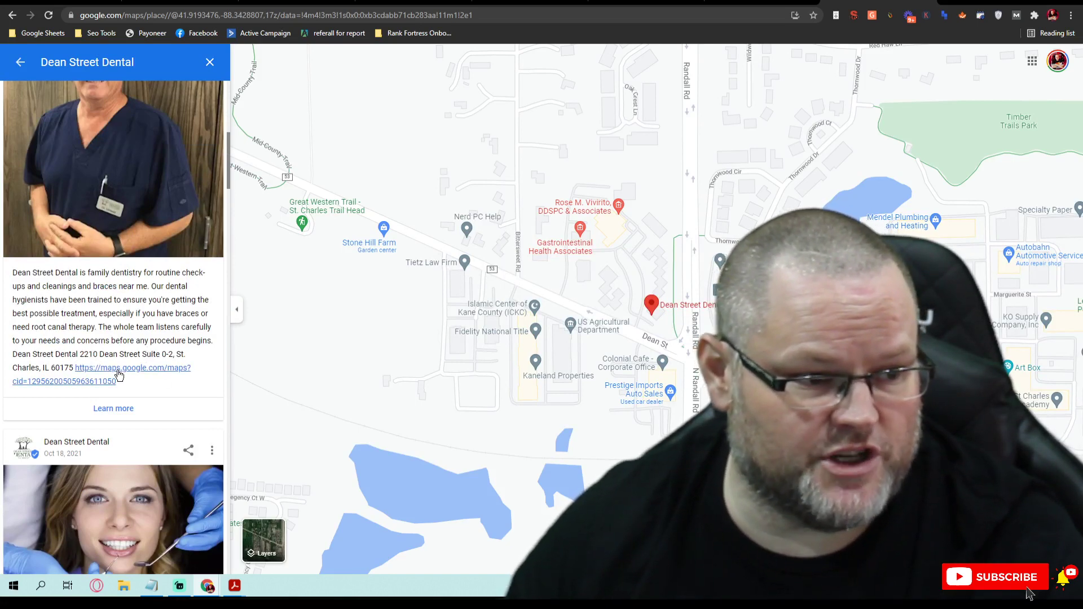
scroll(134, 365, "down", 7)
scroll(133, 366, "up", 11)
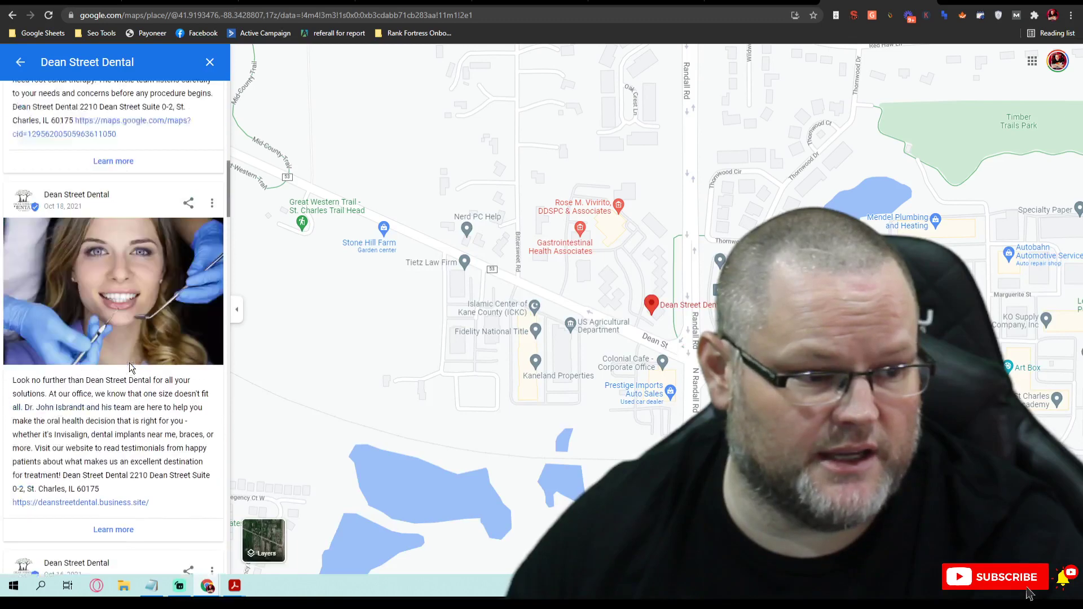
scroll(130, 364, "up", 4)
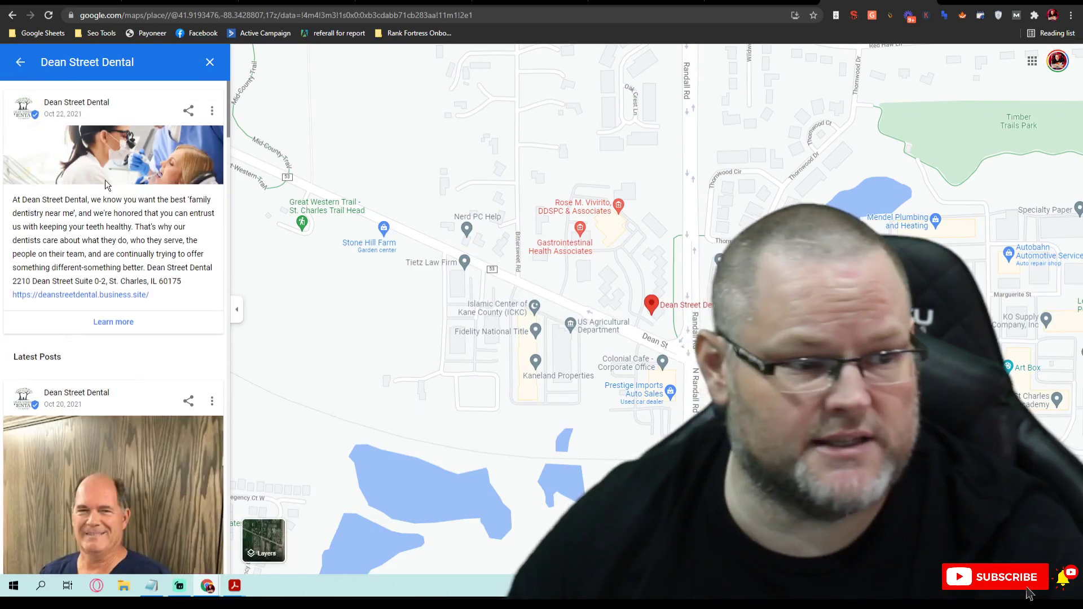
left_click(20, 63)
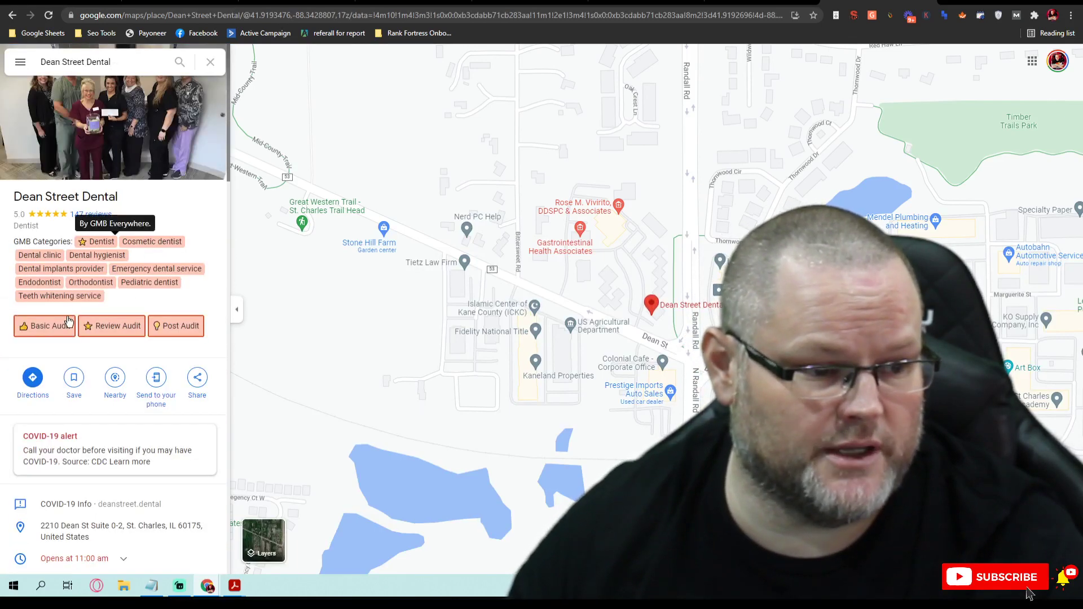
Scroll through the Dean Street Dental listing's photos and reviews in the Maps sidebar.
scroll(68, 324, "down", 6)
scroll(67, 326, "down", 6)
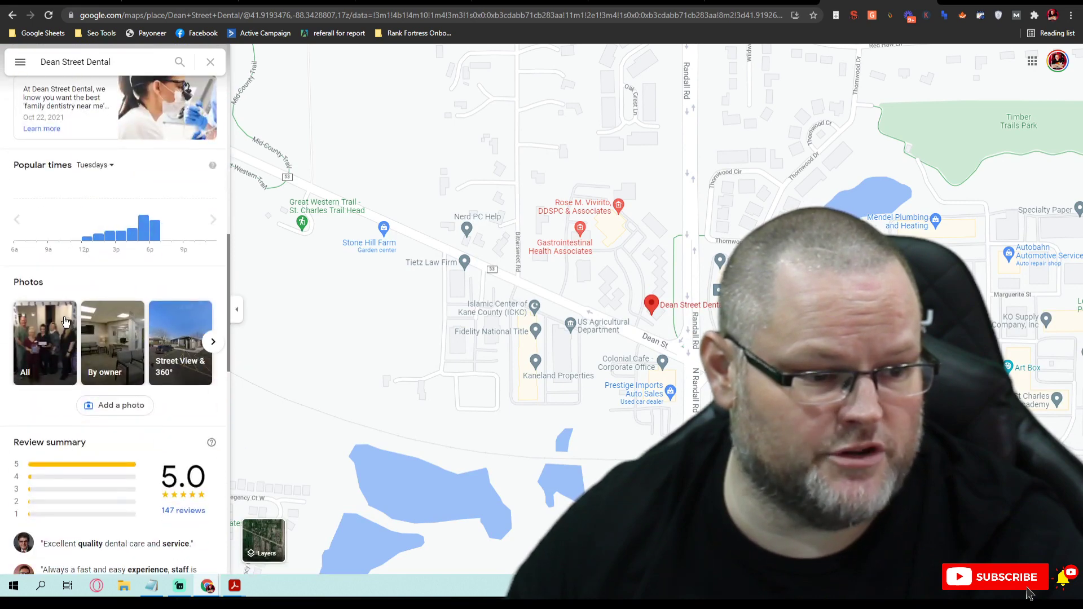
scroll(64, 319, "down", 1)
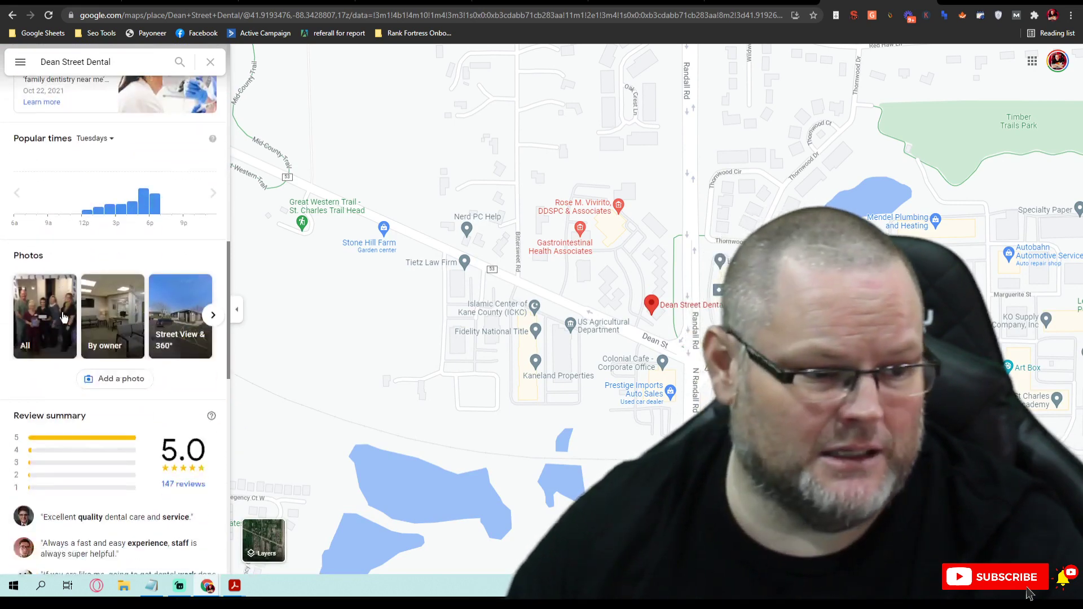
scroll(63, 317, "down", 14)
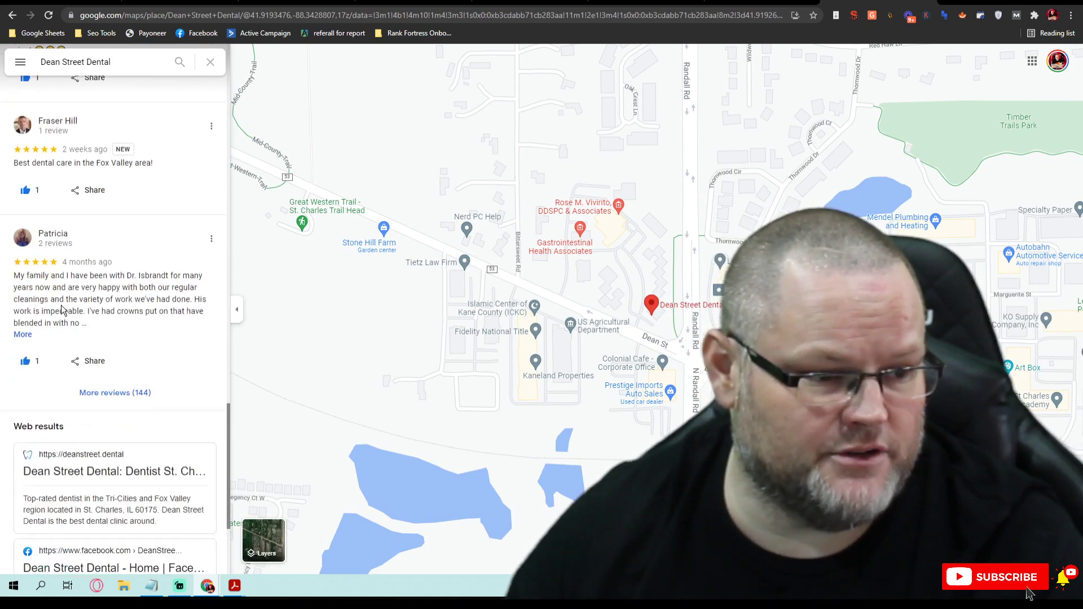
scroll(64, 310, "up", 20)
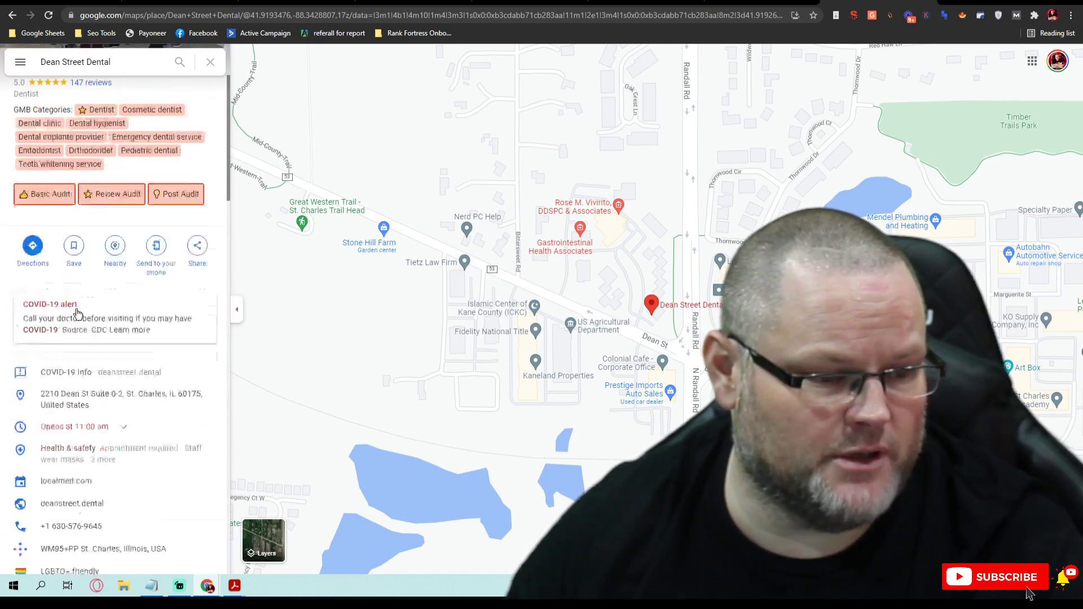
scroll(77, 314, "down", 4)
scroll(76, 313, "down", 6)
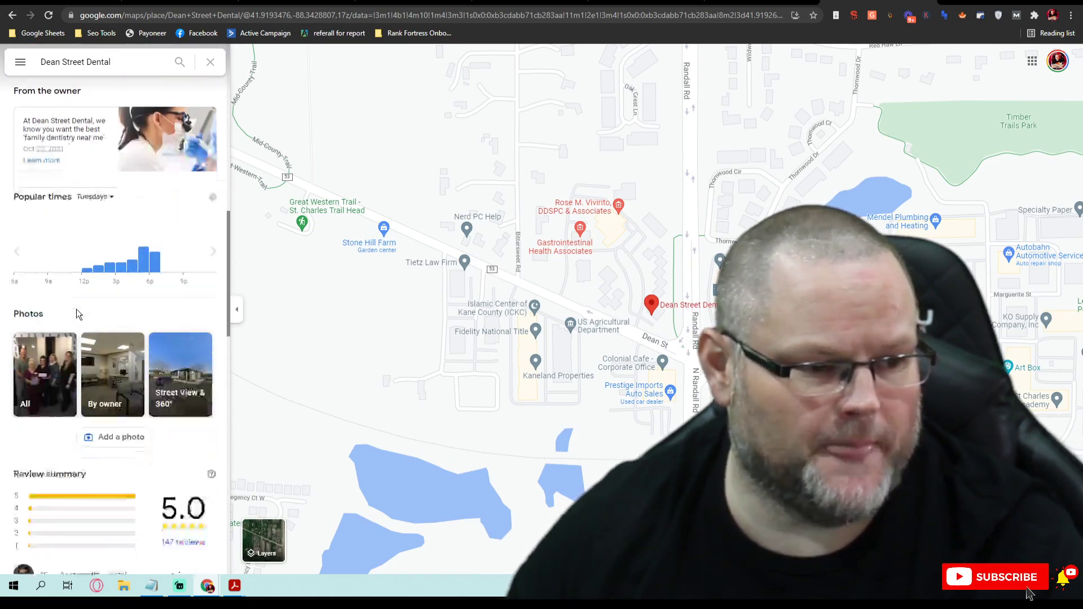
scroll(71, 310, "up", 12)
scroll(66, 307, "up", 2)
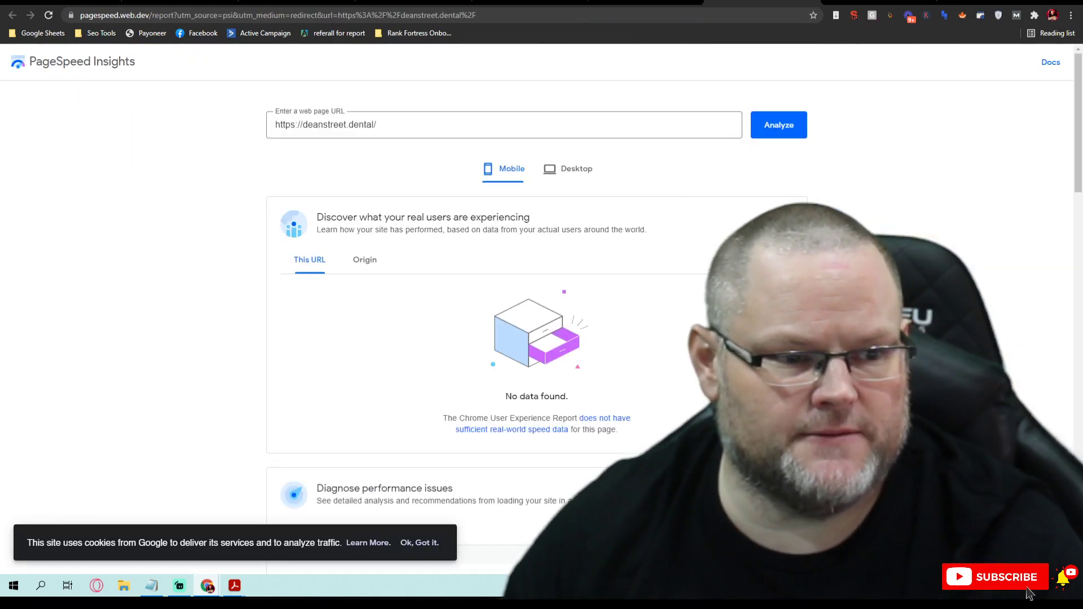
Highlight the Performance score of 37 and review Opportunities, Diagnostics and the 15.6 s Time to Interactive.
scroll(536, 338, "down", 5)
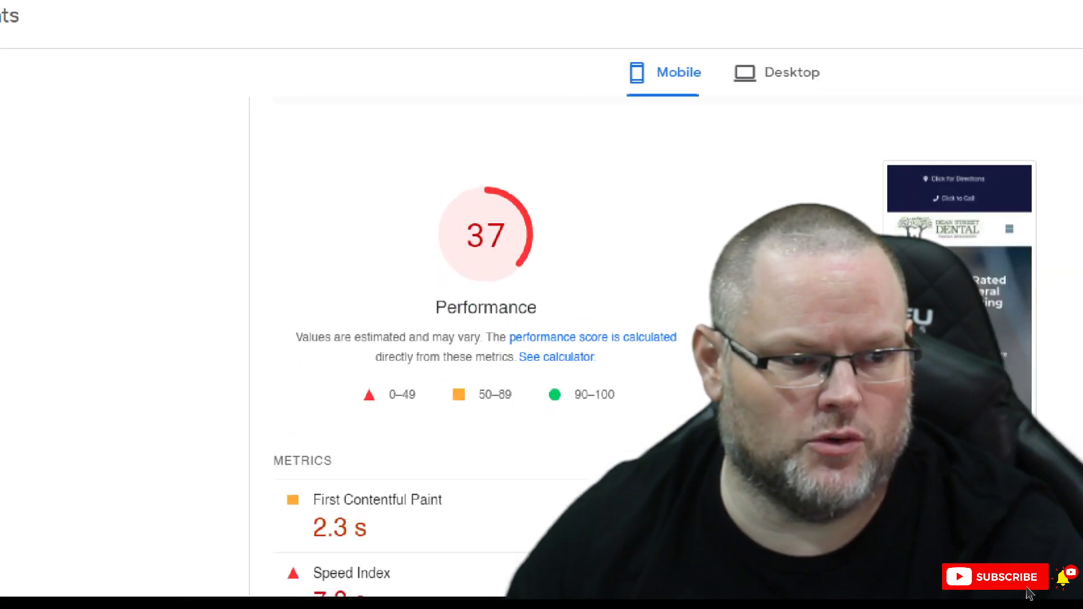
mouse_move(267, 96)
left_mouse_down()
mouse_move(404, 396)
mouse_move(157, 144)
left_mouse_up()
left_click_drag(64, 155, 487, 386)
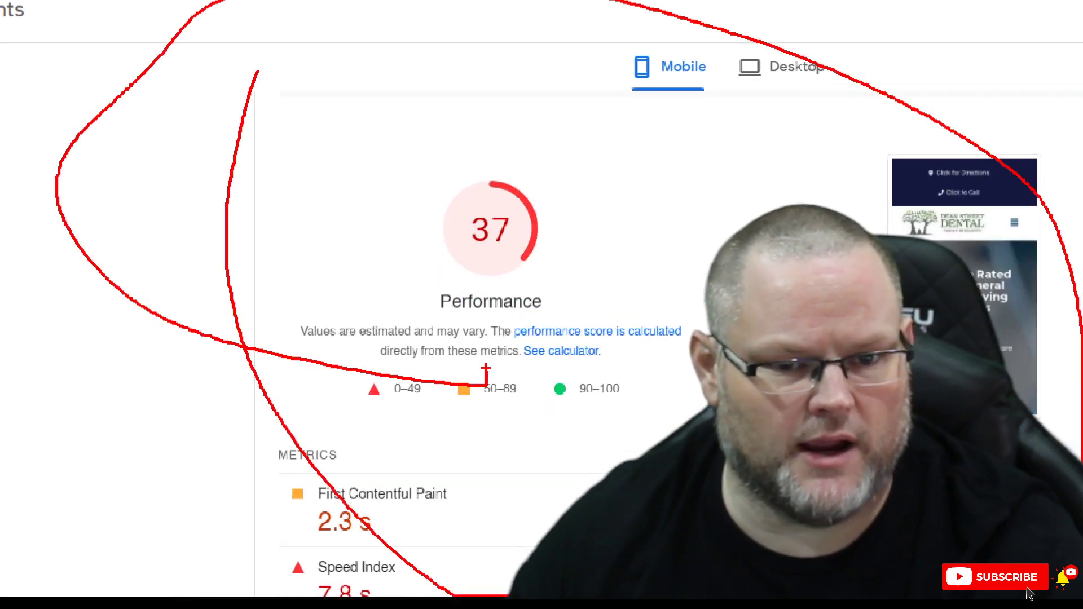
scroll(367, 263, "down", 6)
scroll(343, 261, "down", 12)
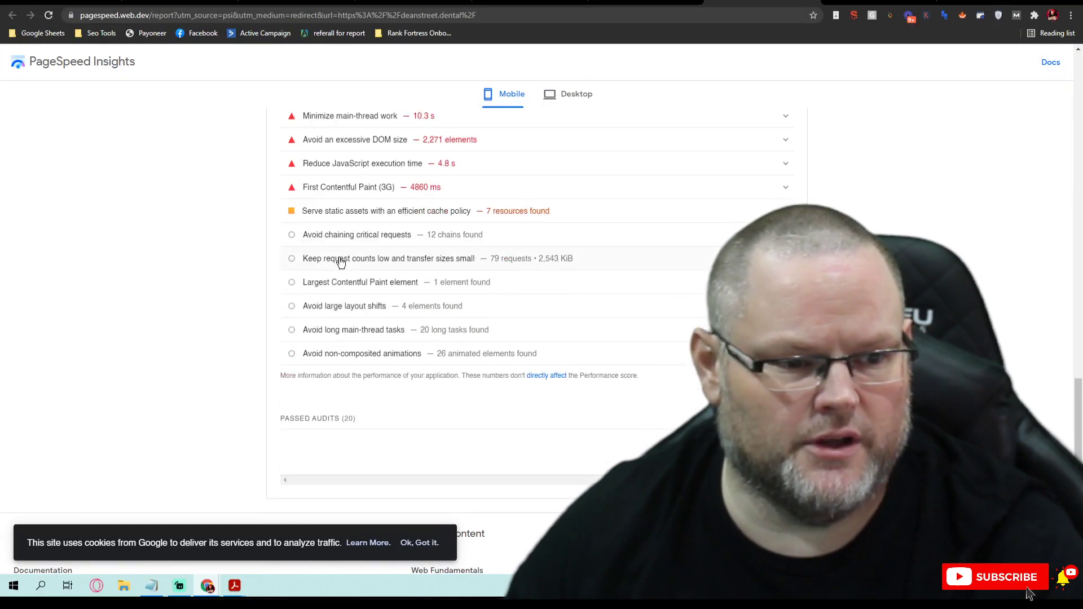
scroll(339, 257, "up", 12)
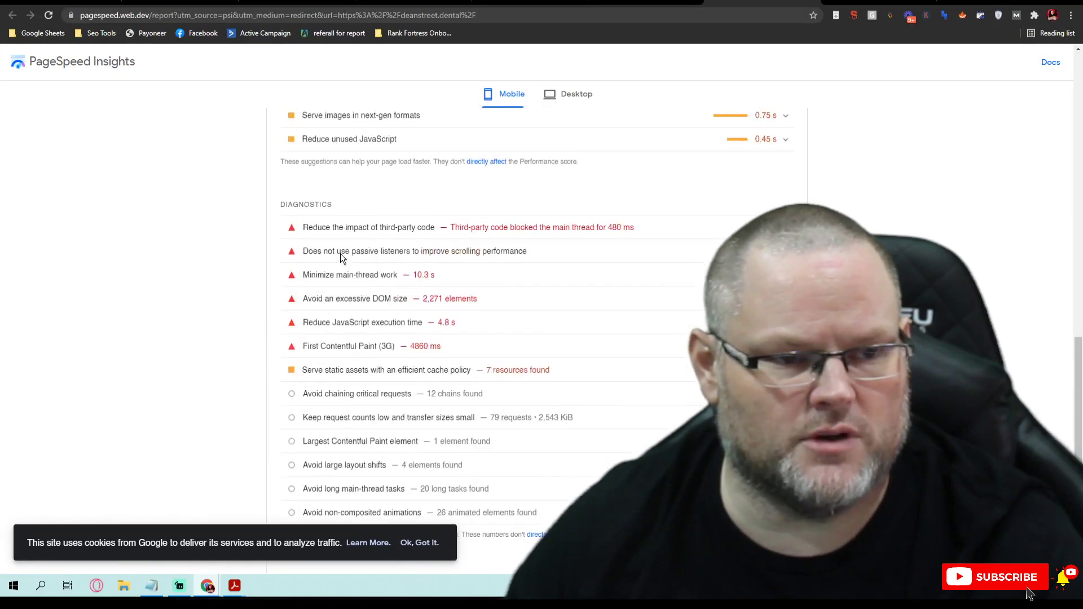
scroll(334, 253, "up", 4)
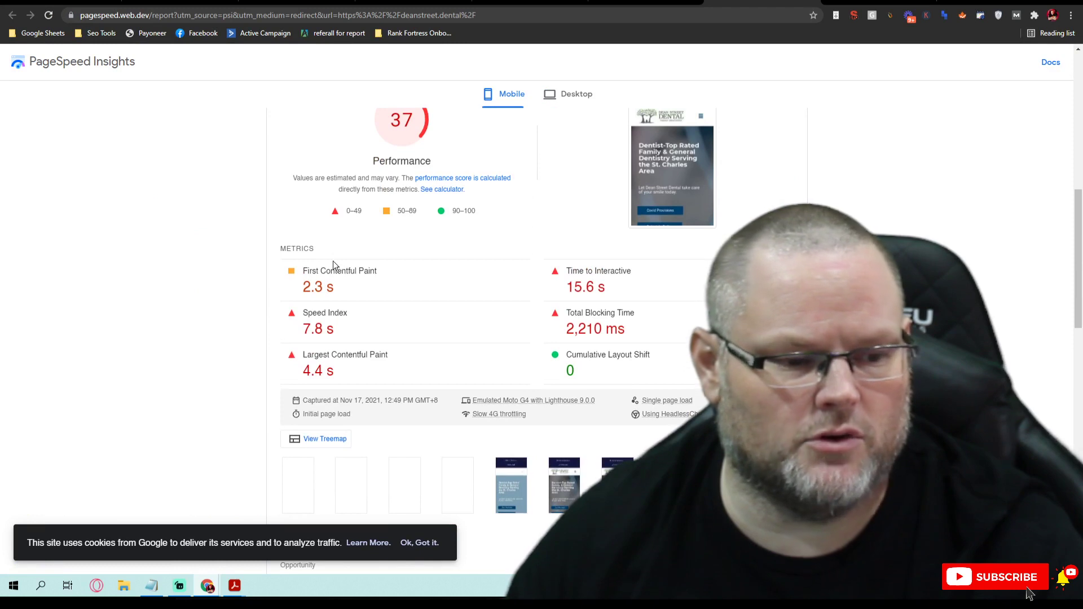
Switch to the deanstreet.dental audit PDF and page forward through its opening pages.
mouse_move(243, 586)
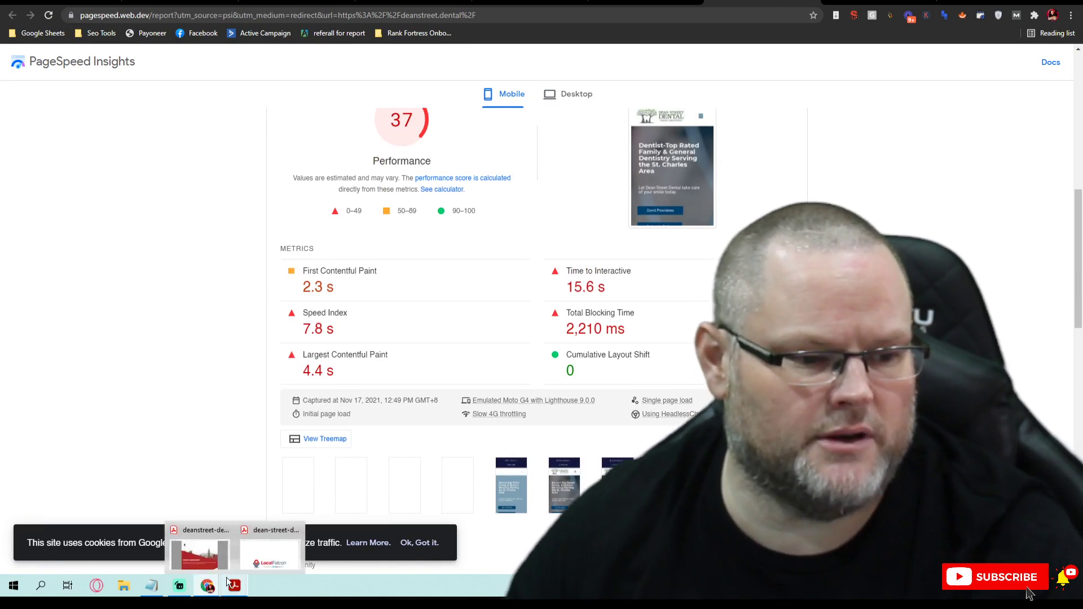
left_click(198, 545)
scroll(530, 308, "down", 3)
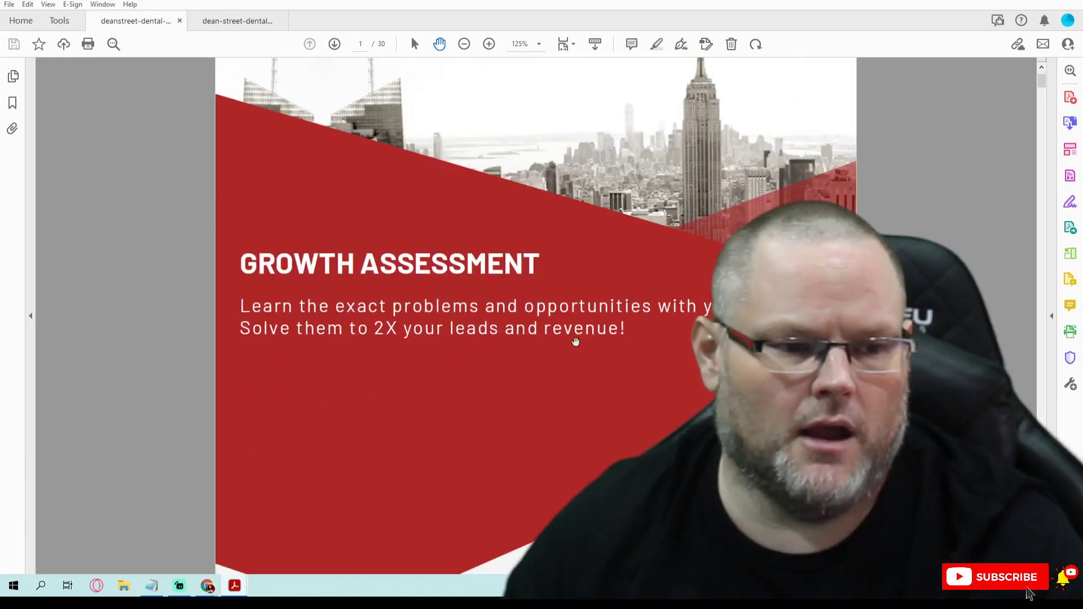
scroll(576, 342, "down", 20)
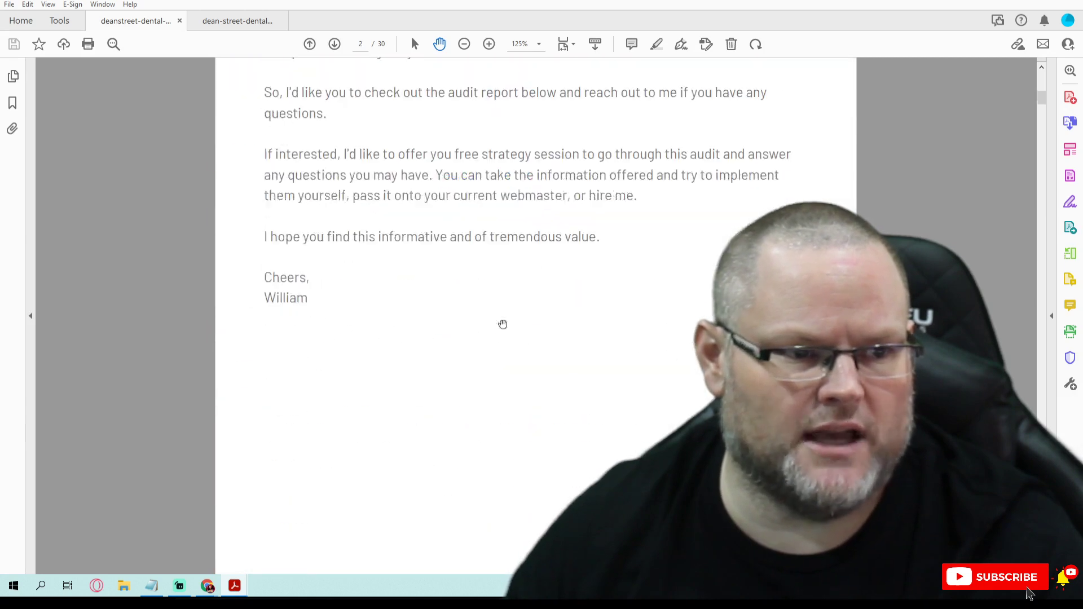
left_click(334, 44)
left_click(335, 44)
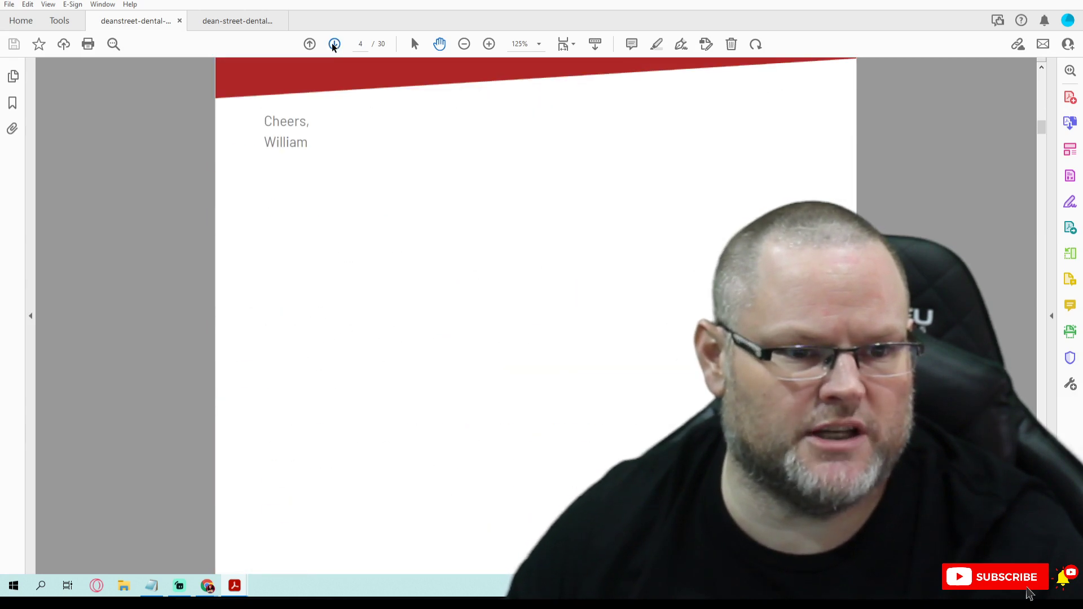
left_click(335, 44)
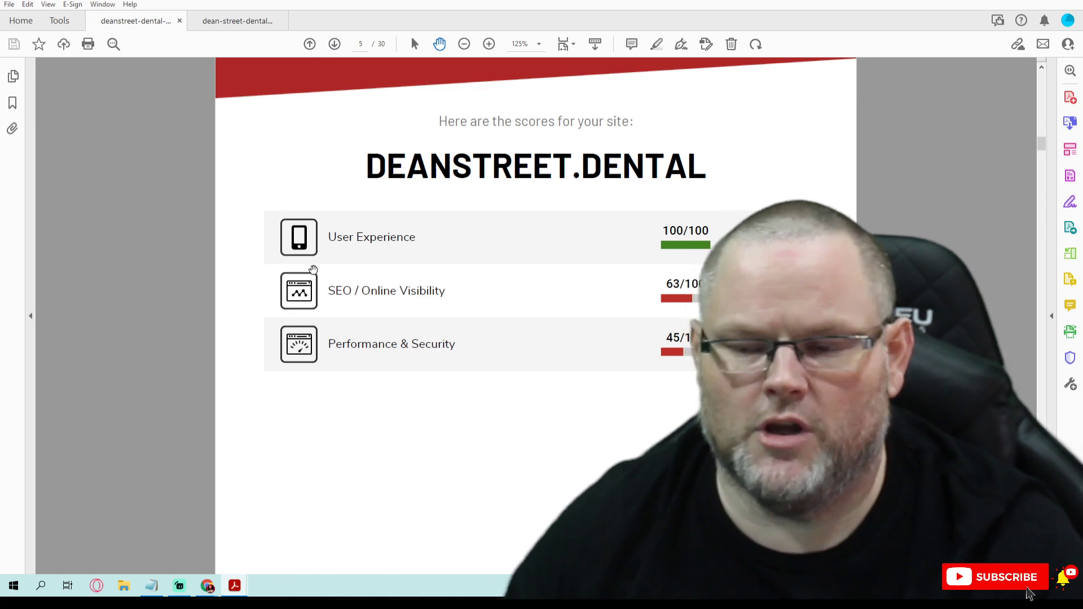
Scroll the audit on to page 10, then switch to the LocalFalcon map scan report.
scroll(296, 259, "down", 10)
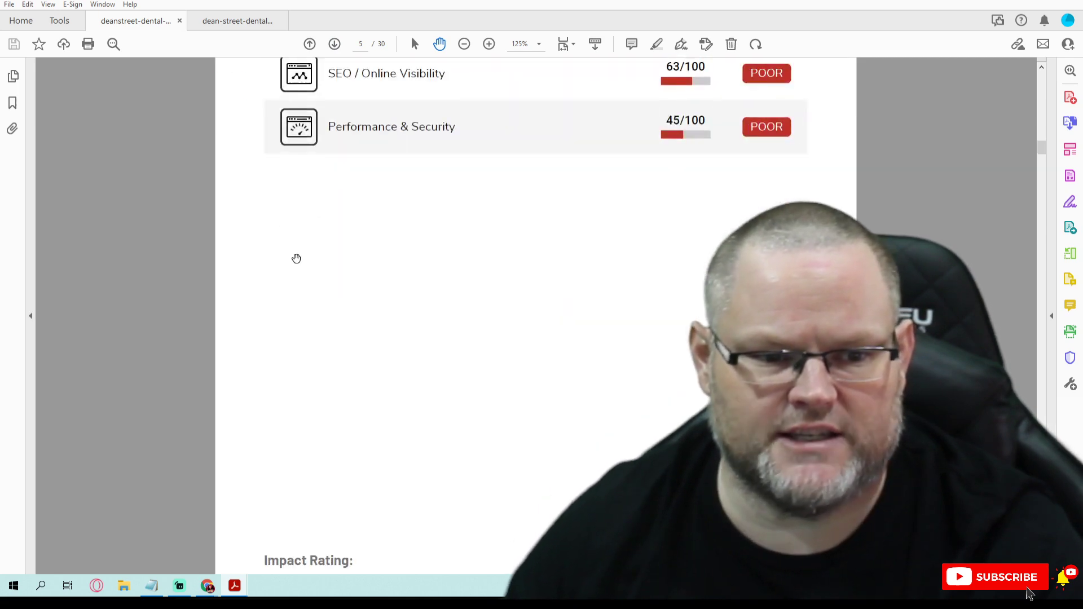
scroll(294, 260, "down", 15)
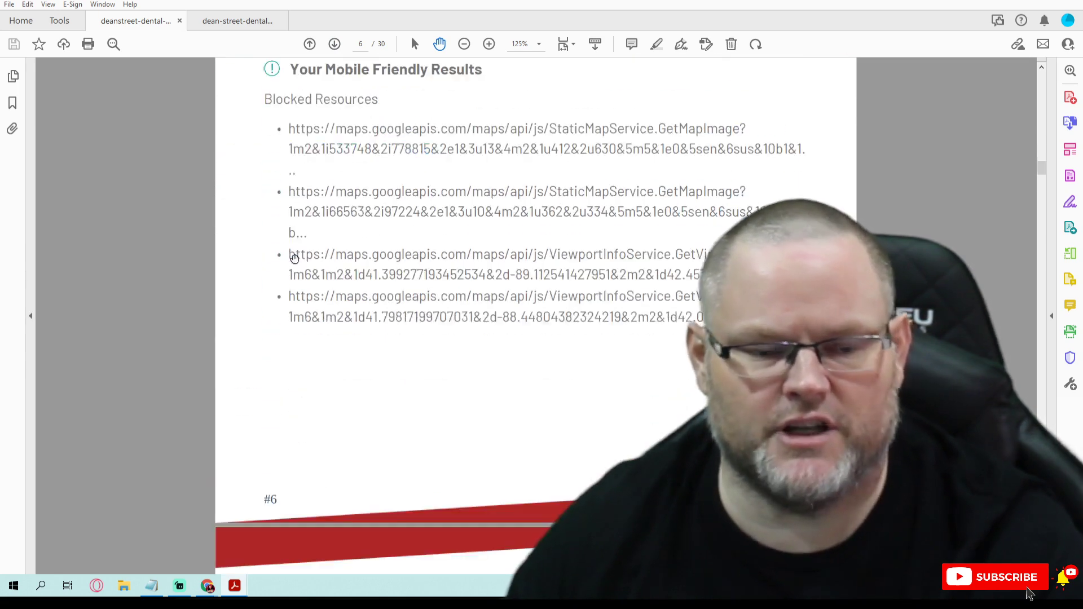
scroll(286, 258, "down", 12)
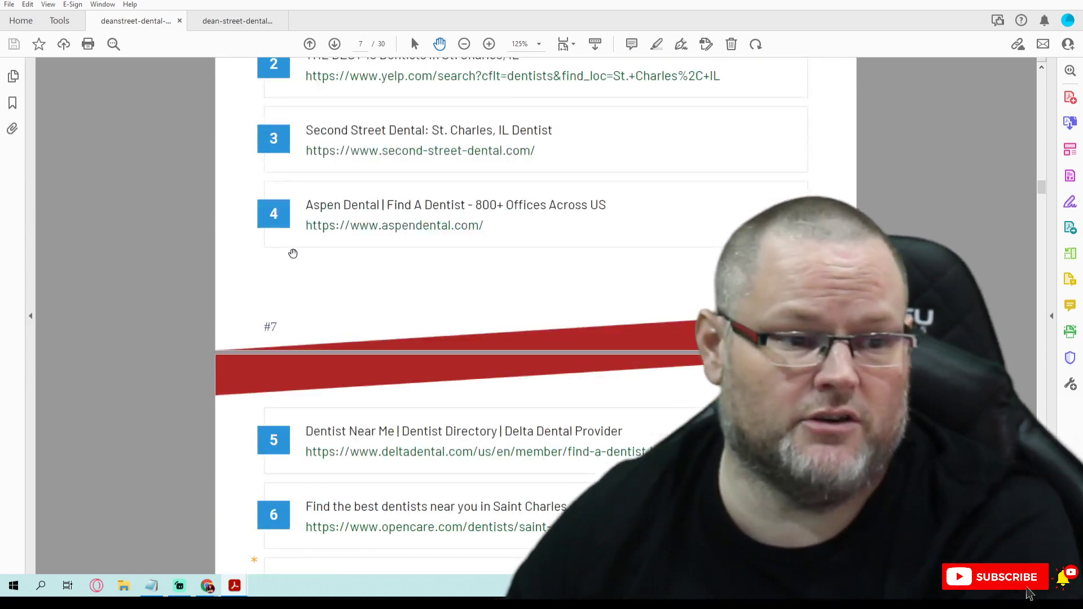
scroll(359, 270, "down", 15)
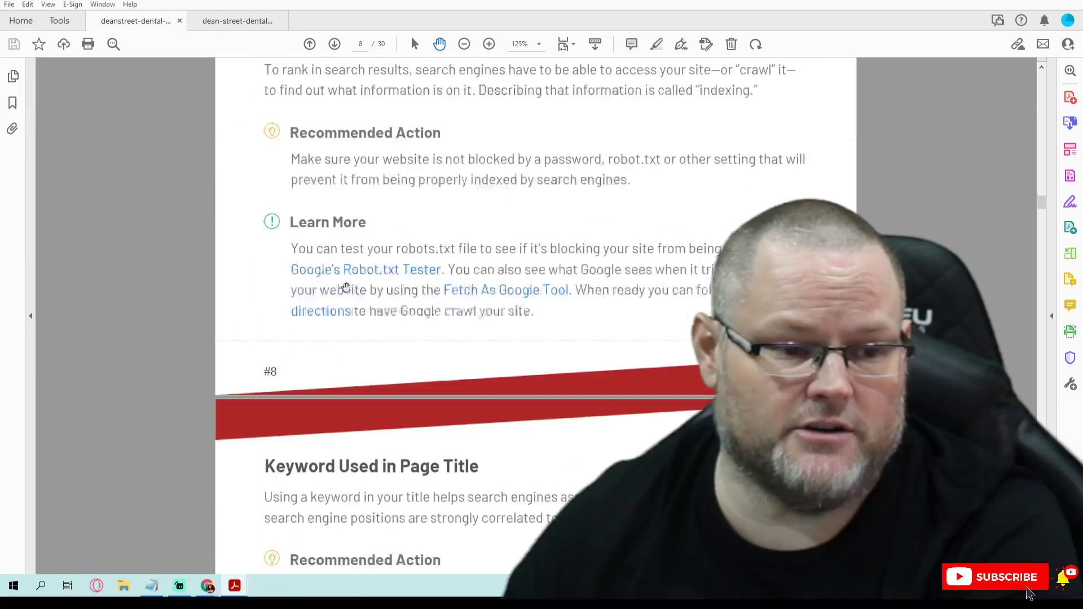
scroll(329, 283, "down", 15)
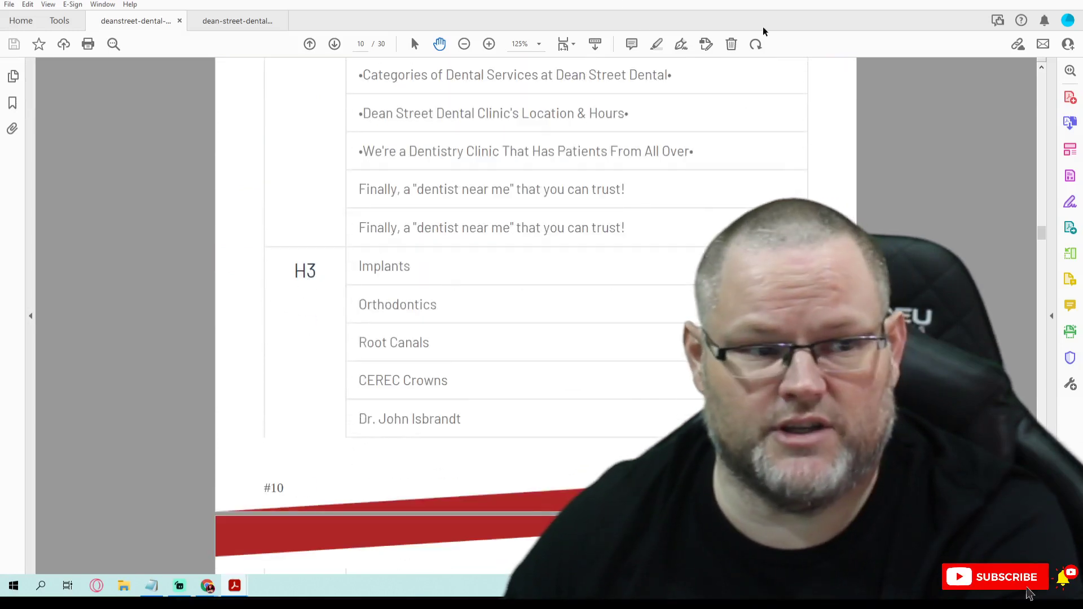
left_click(249, 22)
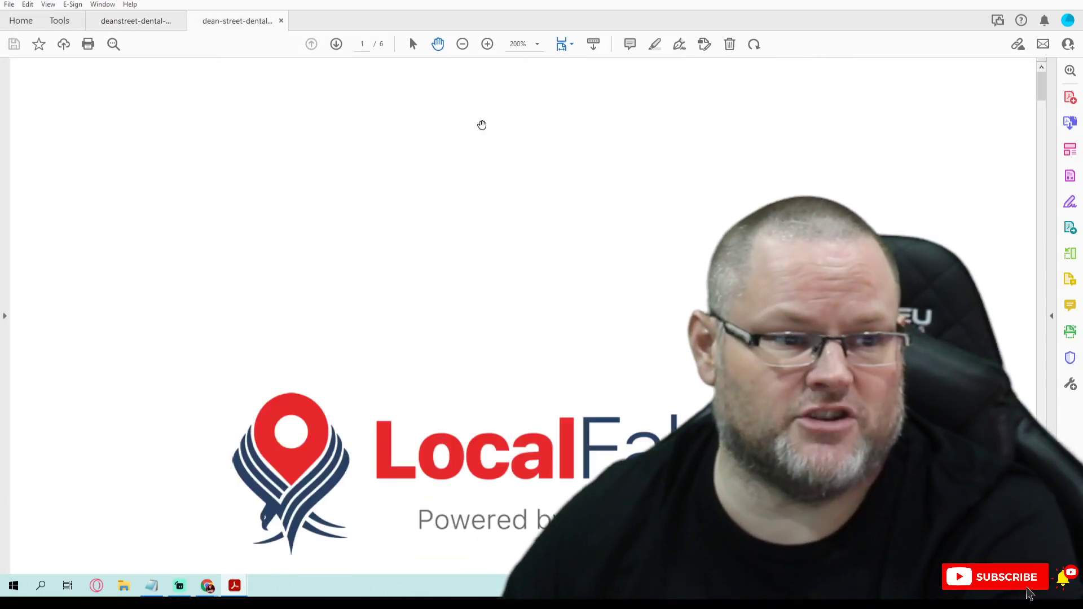
Set the LocalFalcon report to 100% zoom and scroll to page 2's Map Scan Results grid.
left_click(462, 44)
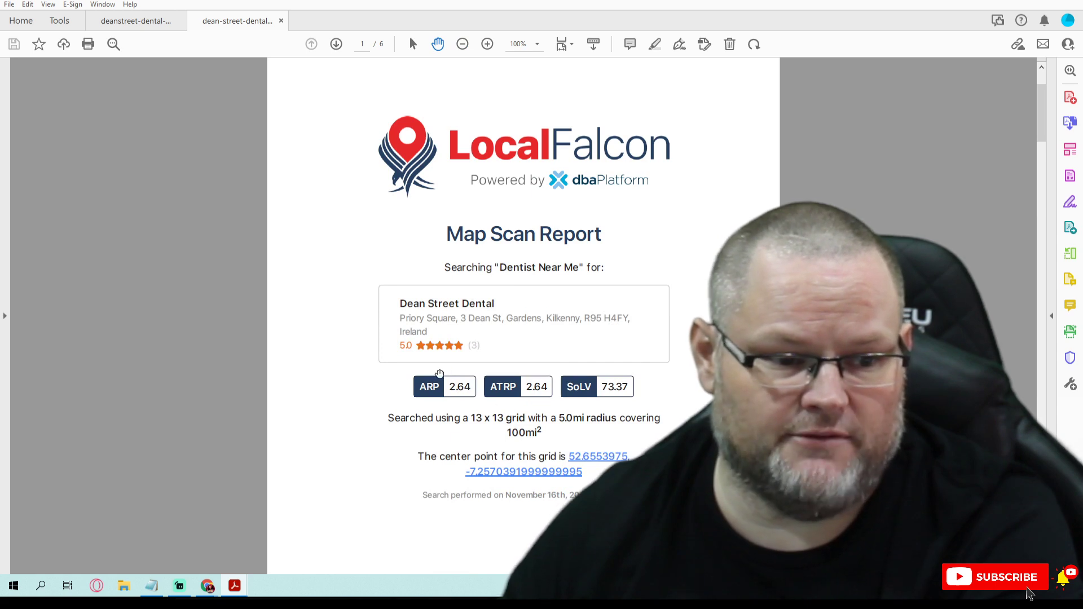
scroll(515, 381, "down", 3)
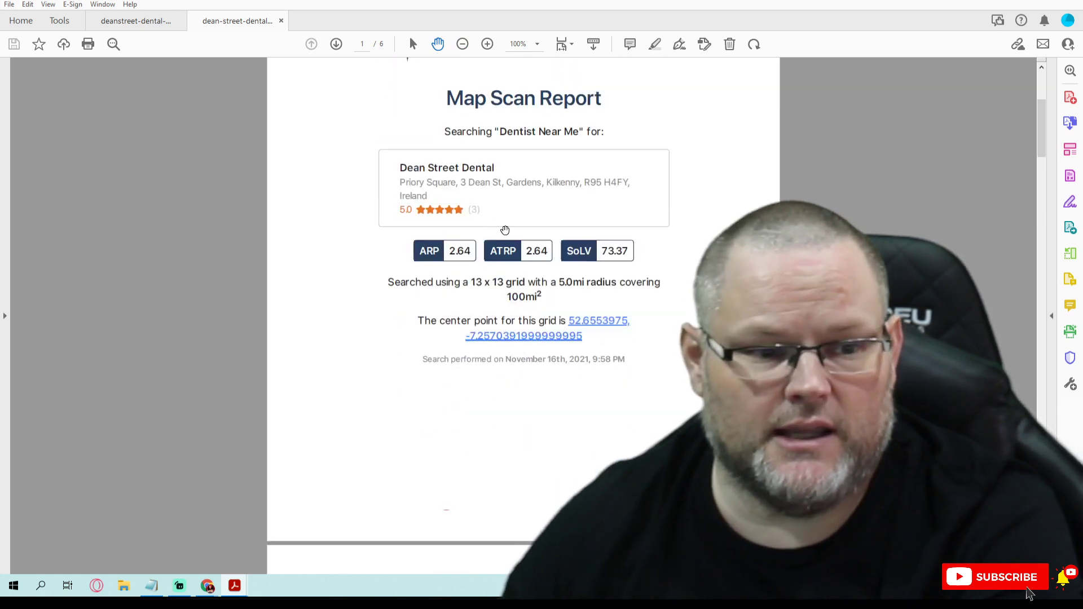
scroll(475, 292, "down", 15)
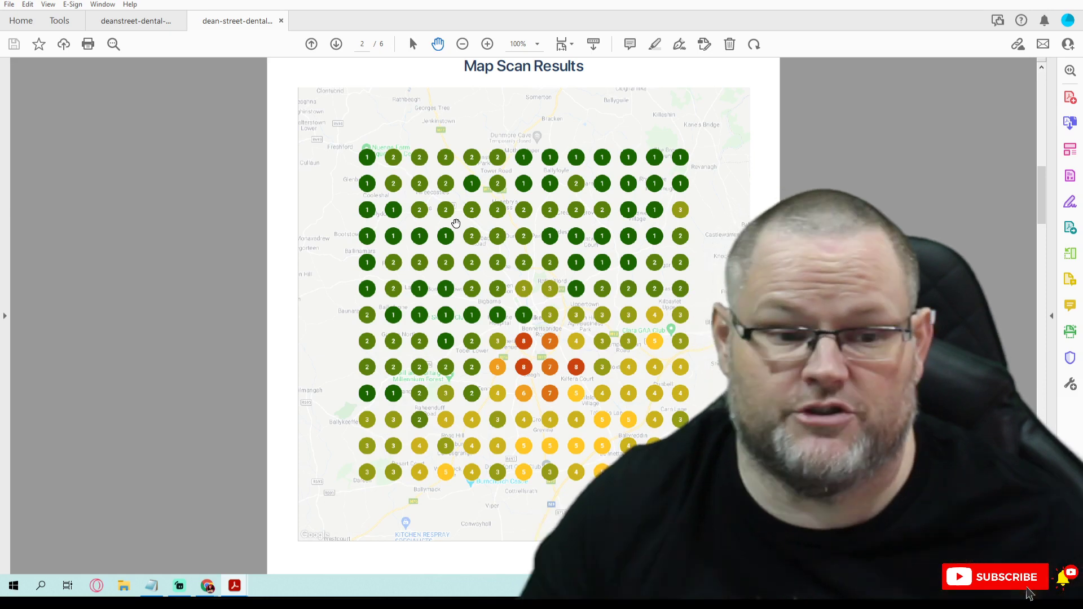
Scroll through the page 2–3 ranking grid and competitor comparison in the LocalFalcon report.
scroll(511, 291, "down", 3)
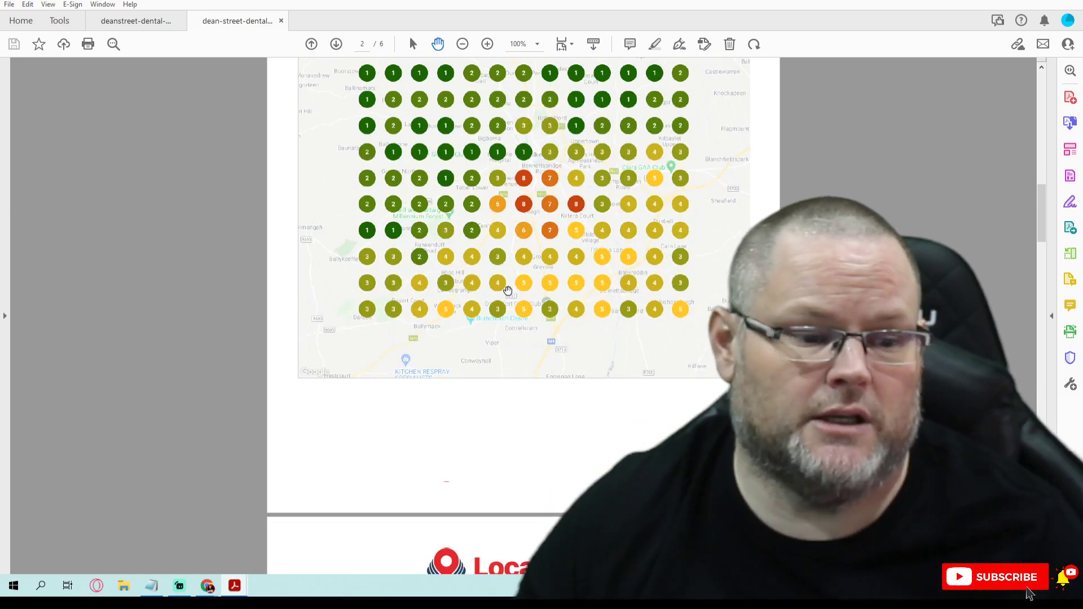
scroll(508, 290, "up", 5)
scroll(504, 290, "down", 2)
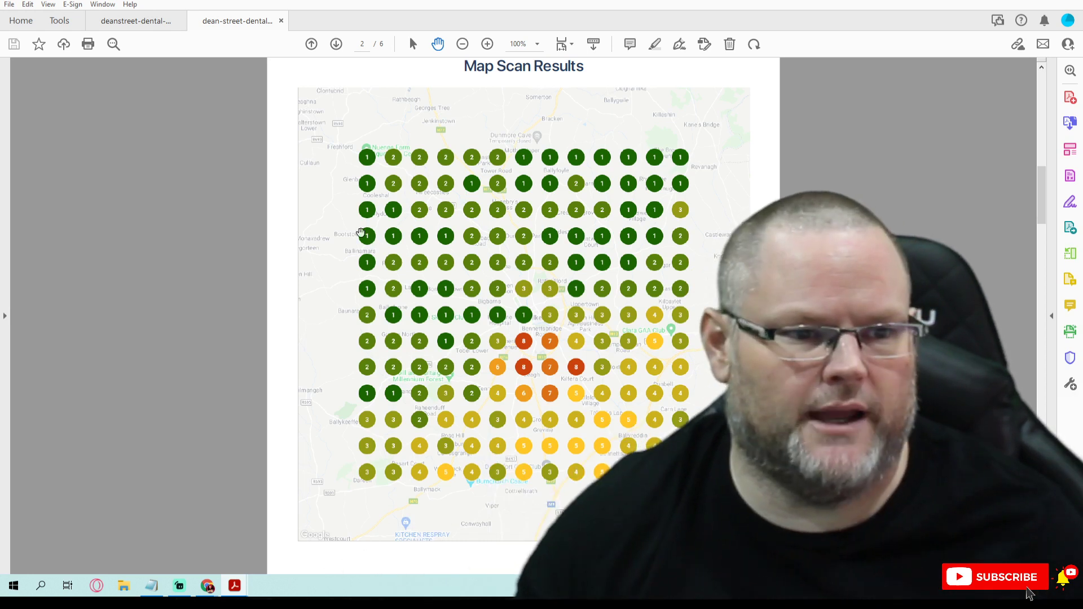
scroll(420, 240, "up", 10)
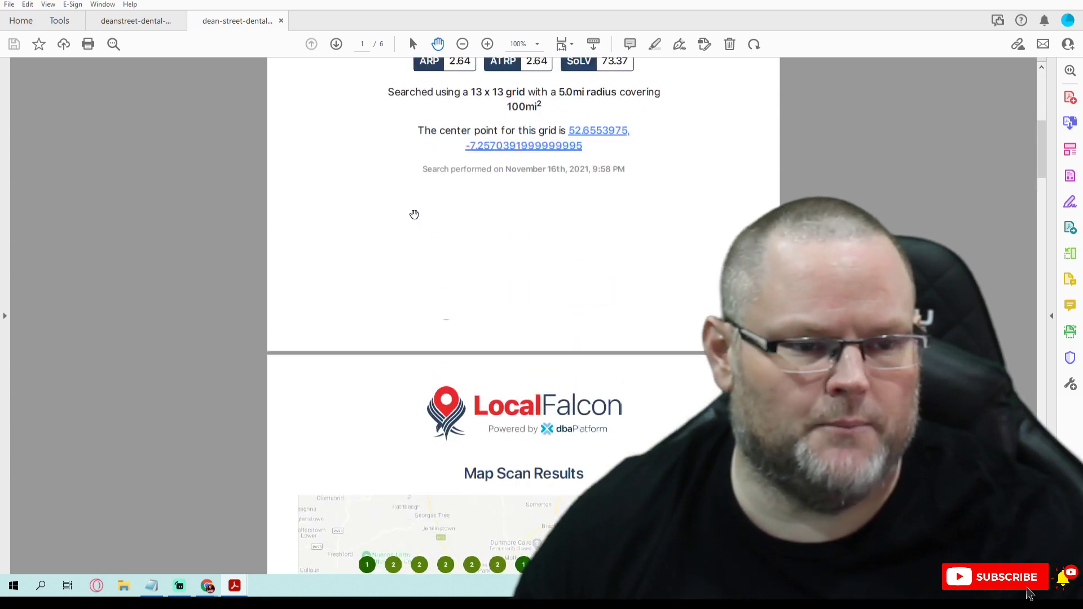
scroll(405, 207, "down", 5)
scroll(406, 206, "down", 15)
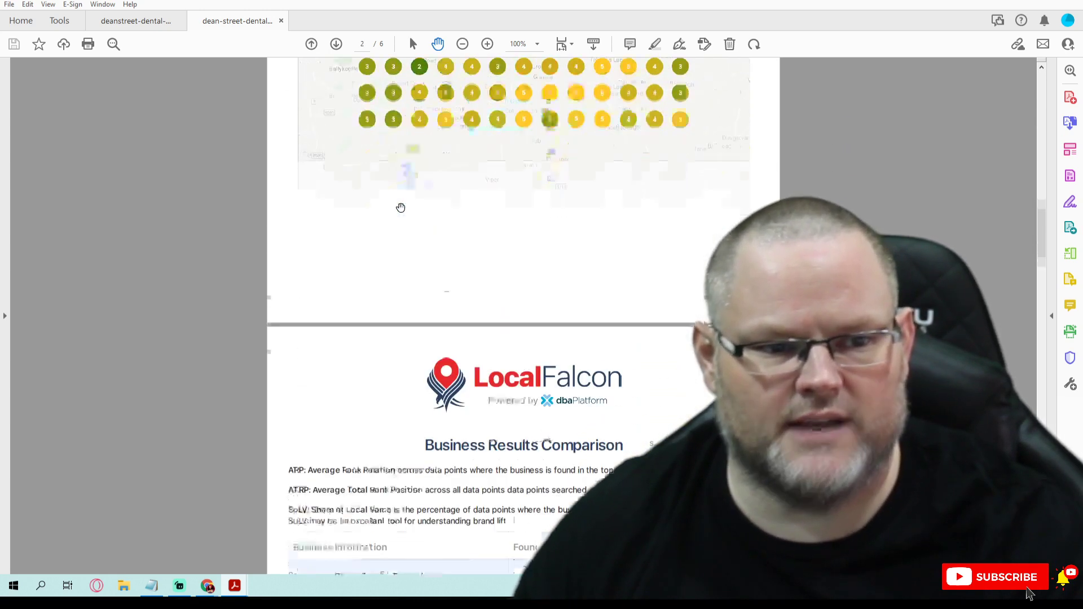
scroll(395, 211, "down", 7)
Close the LocalFalcon report and the site audit PDF, leaving Acrobat Home.
scroll(394, 210, "up", 9)
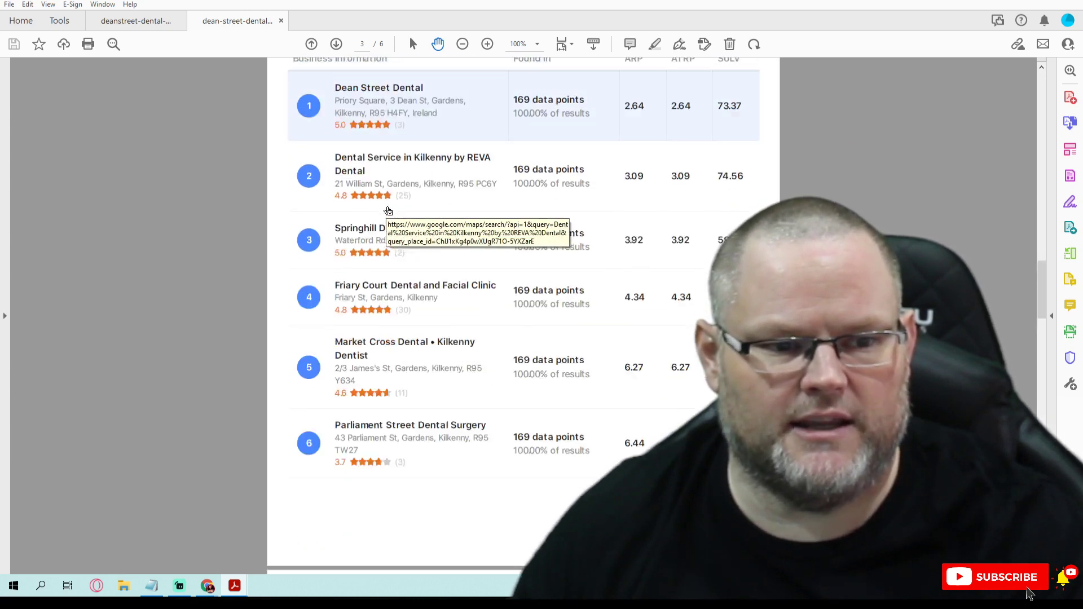
scroll(385, 202, "up", 6)
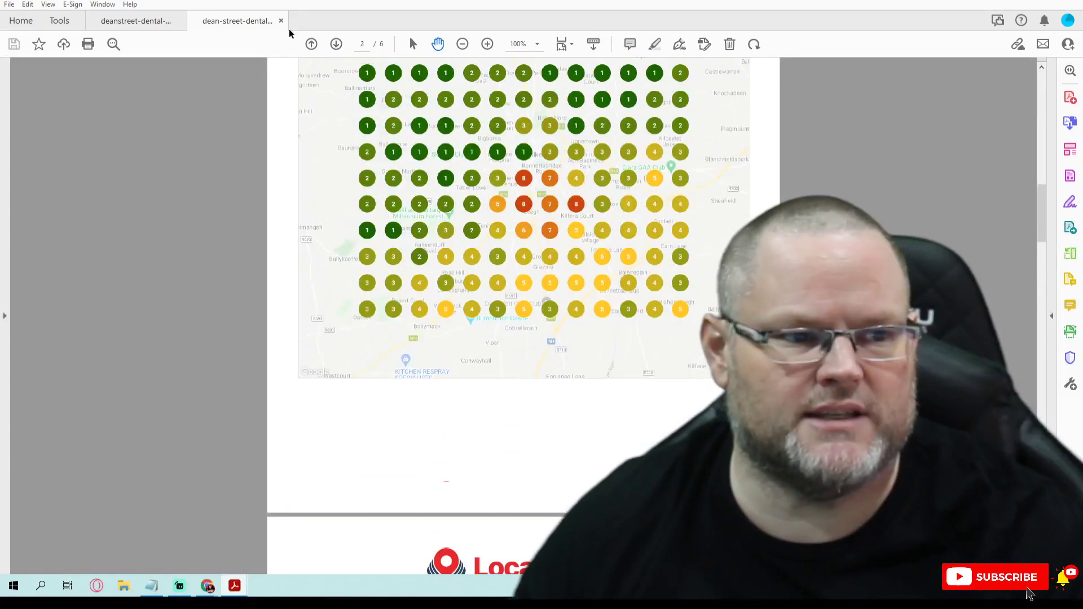
left_click(282, 20)
left_click(180, 21)
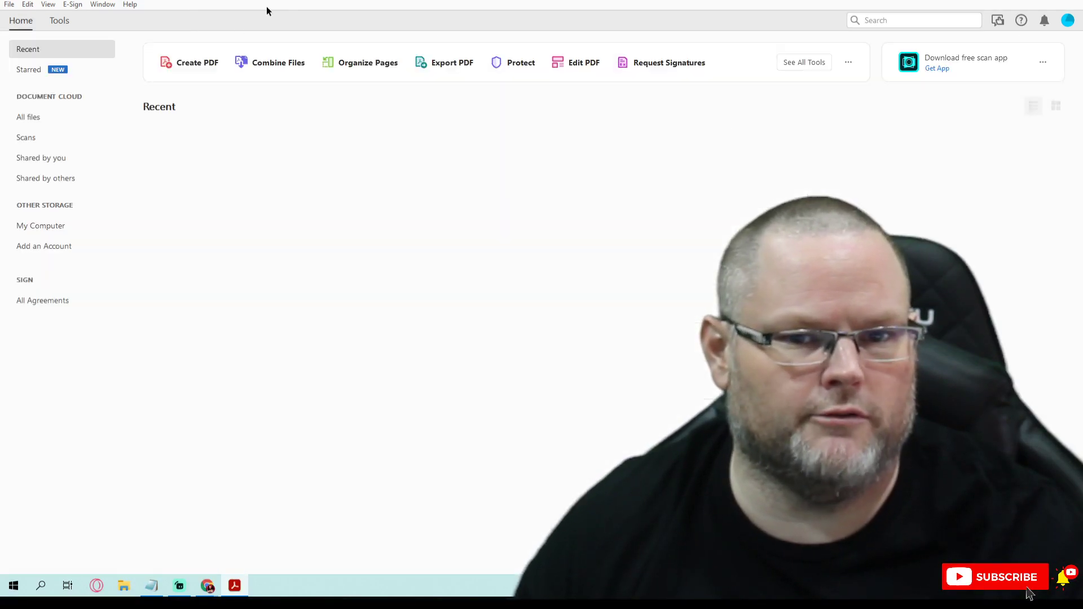
Quit Acrobat, check the Rank Fortress $250/$487/$797 packages, then return to deanstreet.dental.
key("ctrl+q")
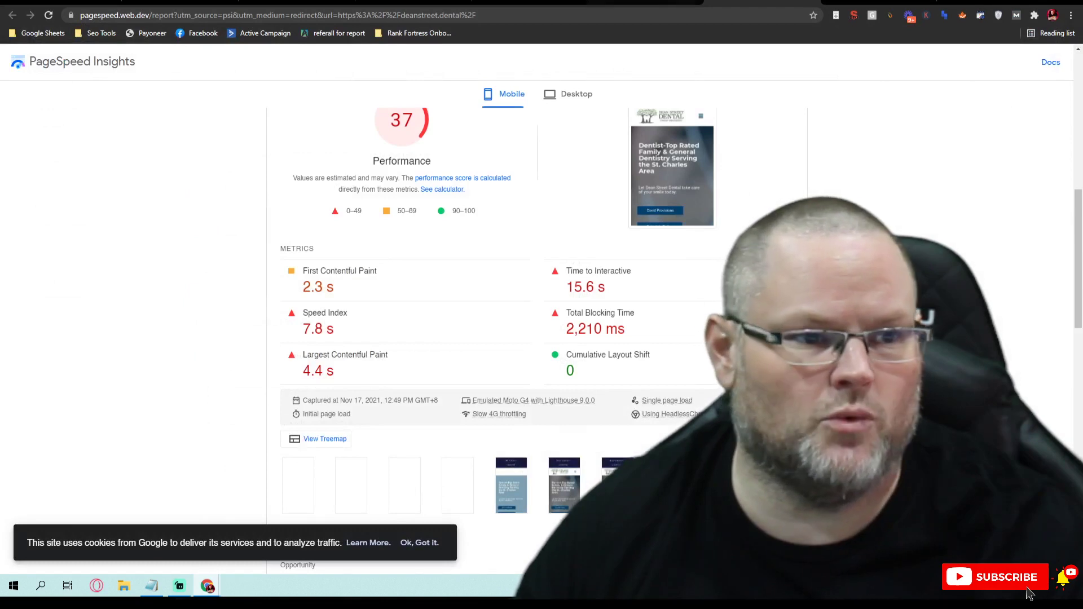
left_click(413, 2)
scroll(659, 333, "up", 3)
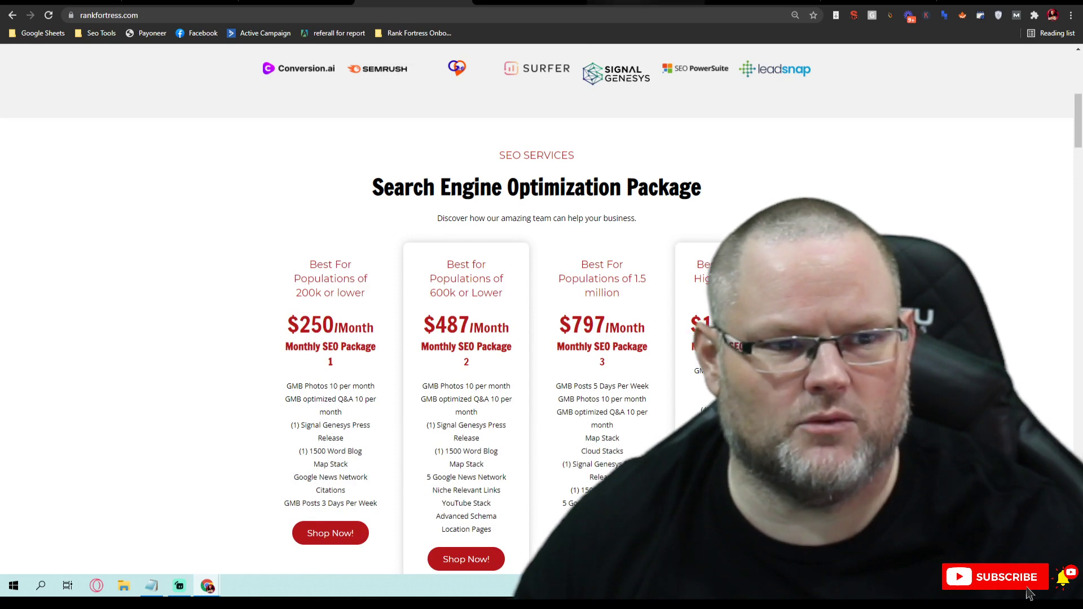
left_click(647, 2)
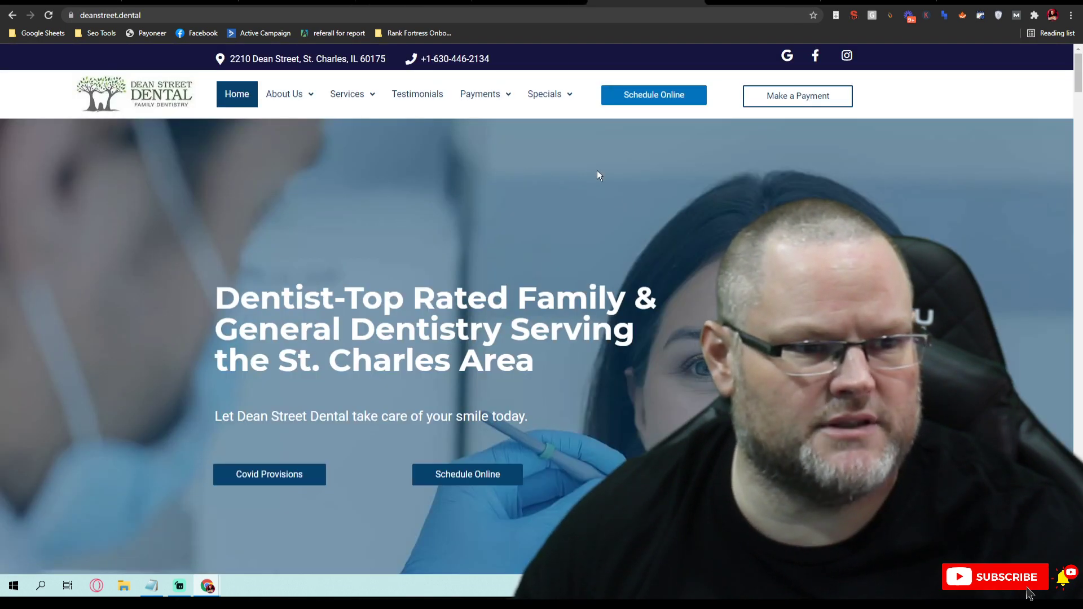
Open google.com and search 'st charles il population 2021', which returns 52,931.
left_click(570, 17)
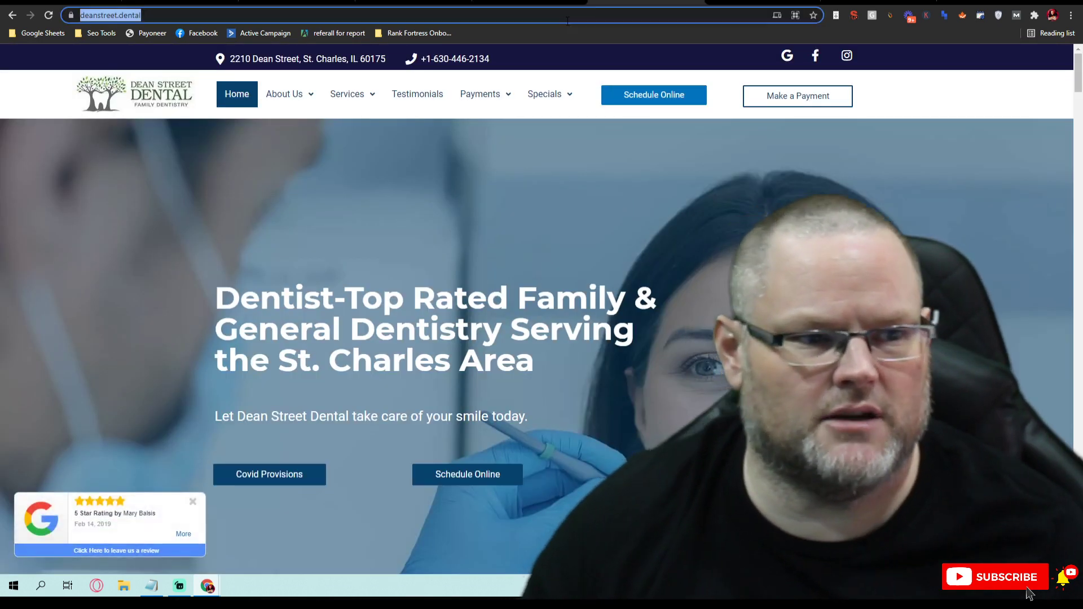
type("google.com")
key("Return")
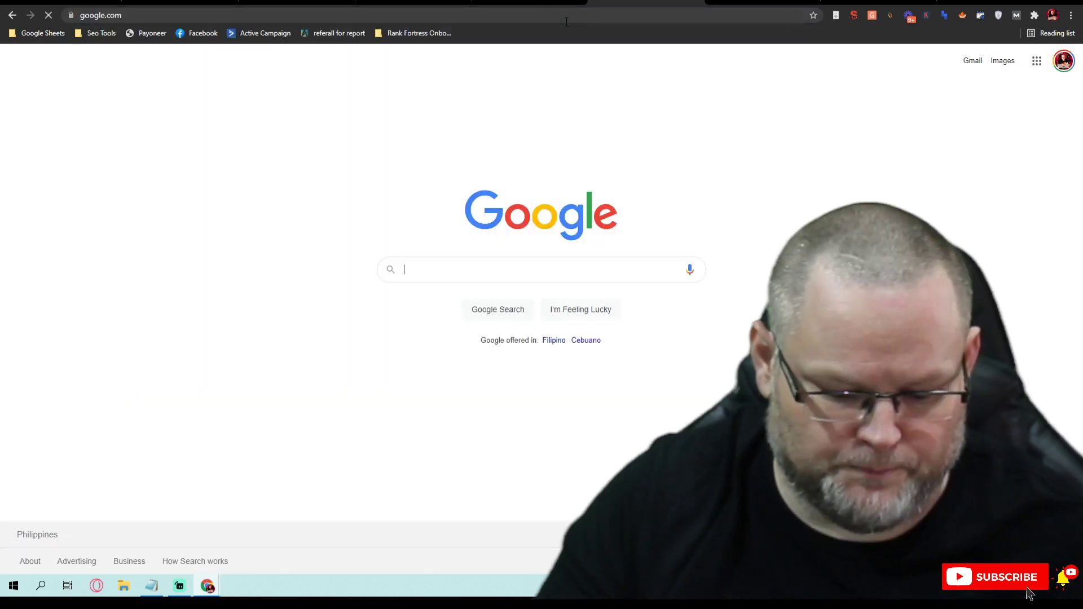
type("st charles l")
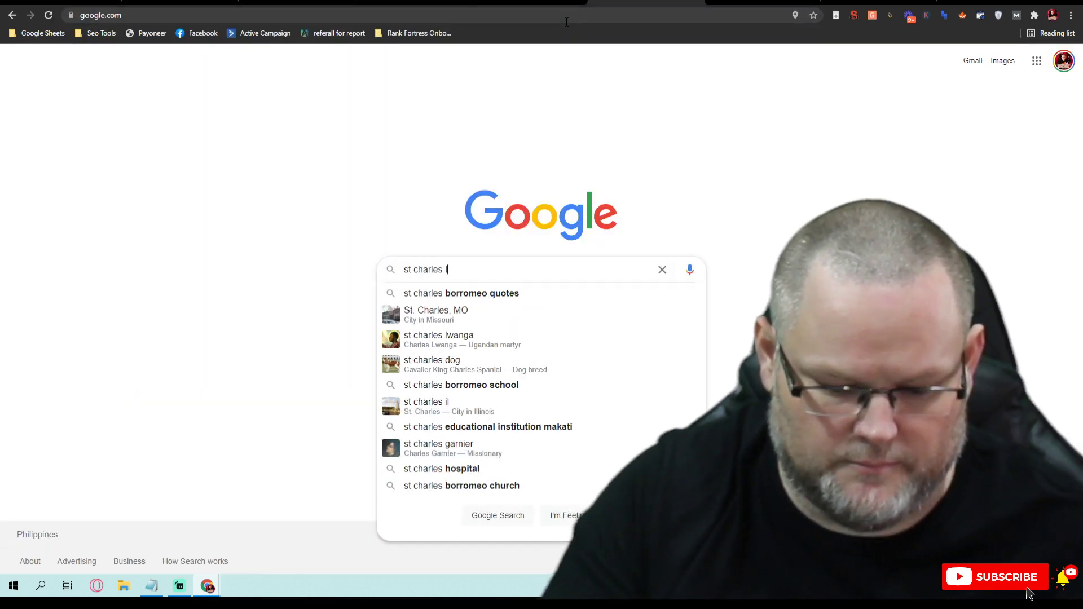
type("il")
key("Down")
type("population")
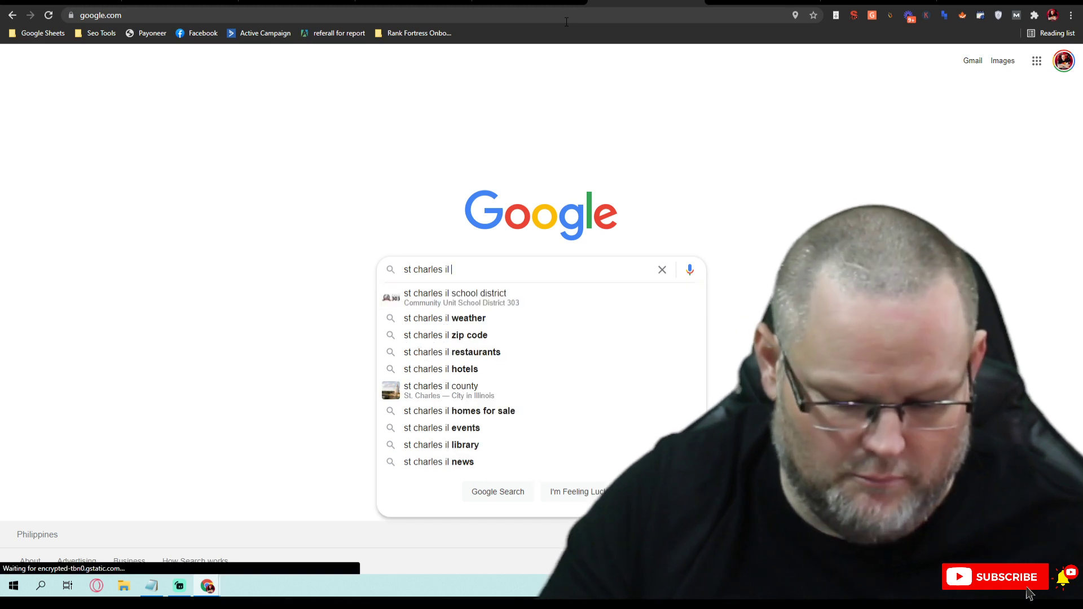
key("Down")
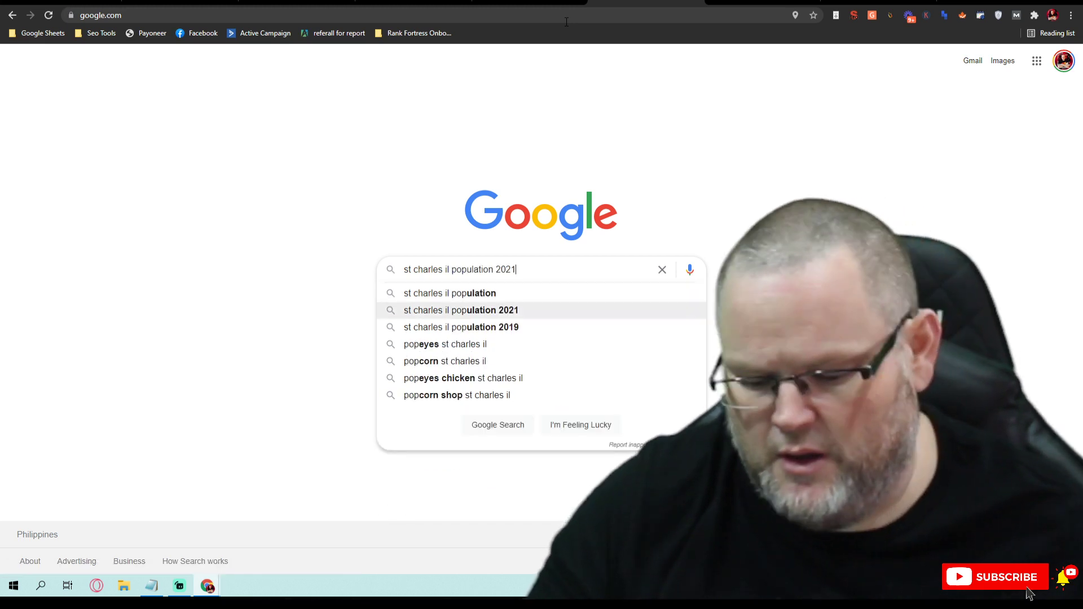
key("Return")
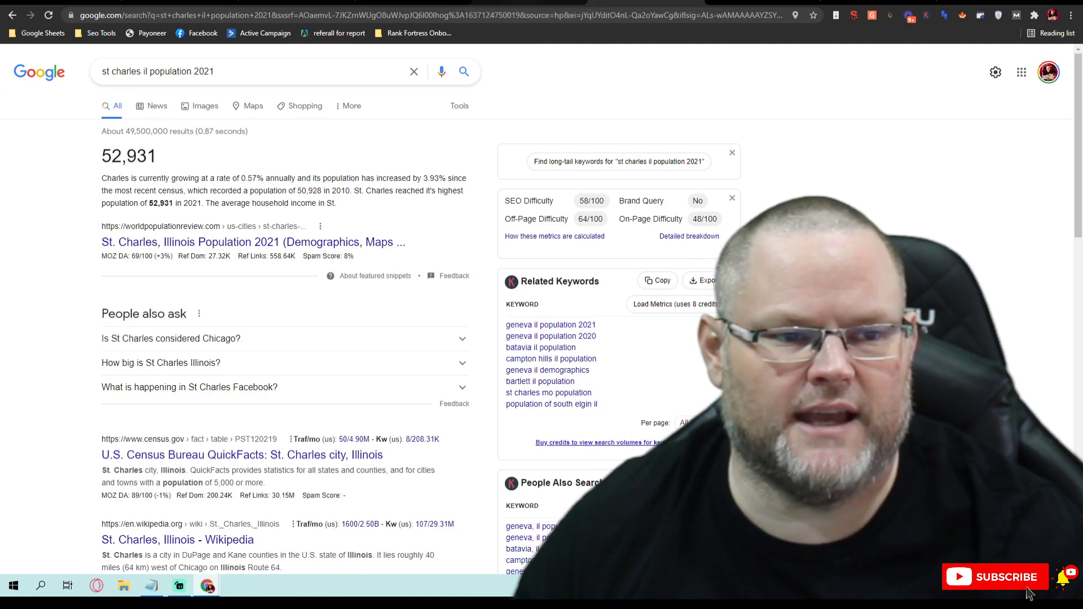
Return to the rankfortress.com tab showing the SEO pricing packages.
left_click(587, 3)
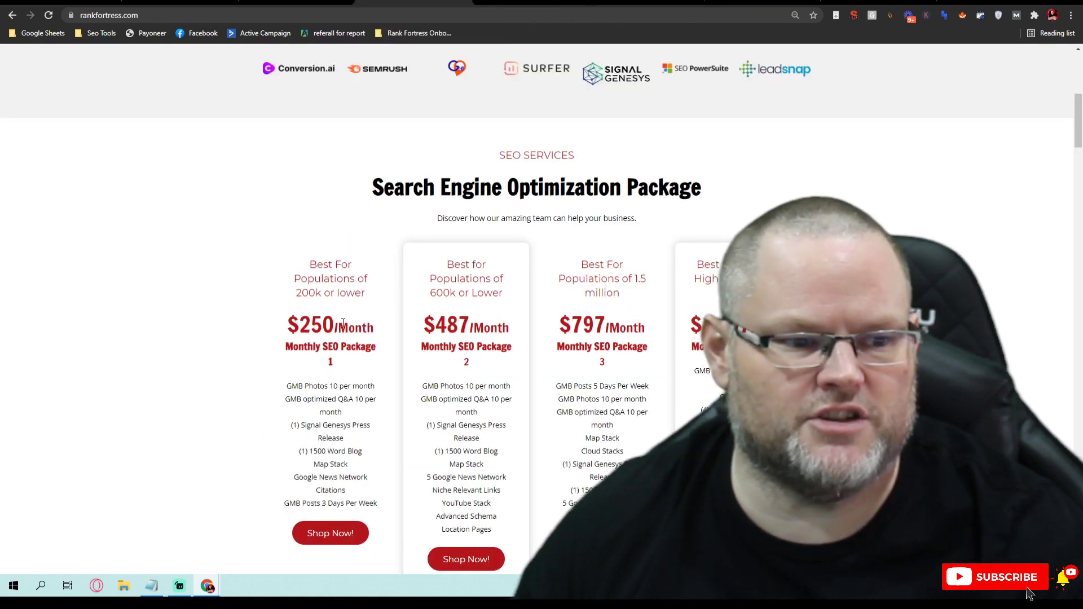